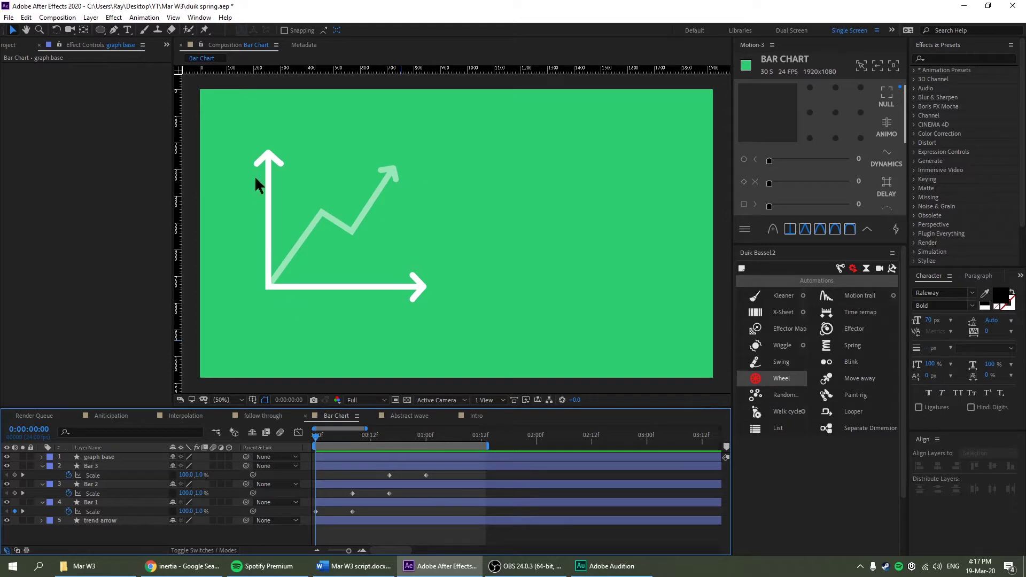
Preview the bar chart's growth animation.
left_click_drag(357, 433, 284, 445)
key("space")
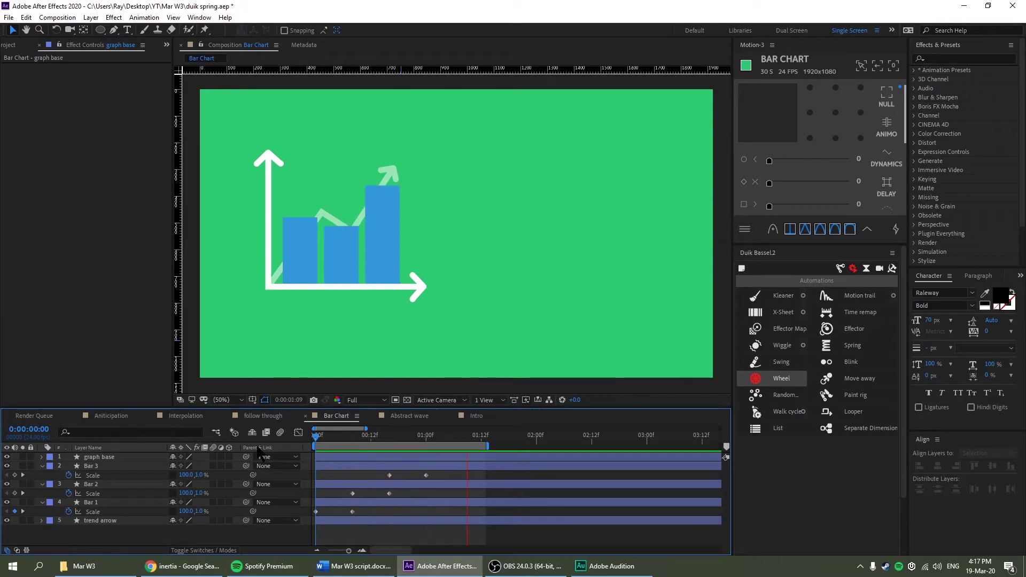
key("space")
Duplicate the five chart layers, label the copies Purple, and move them right of the original.
left_click_drag(153, 528, 116, 460)
key("ctrl+d")
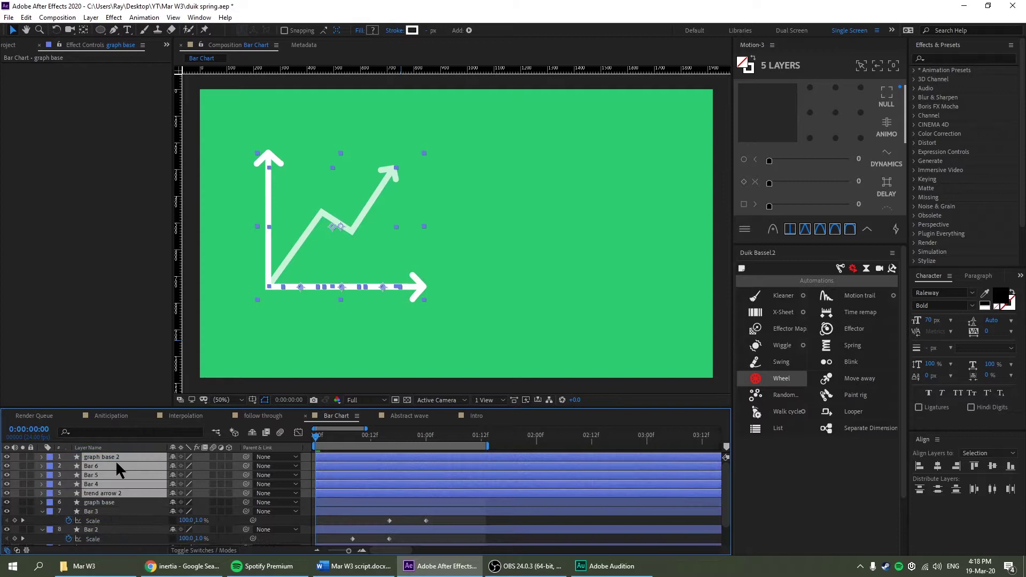
left_click(52, 457)
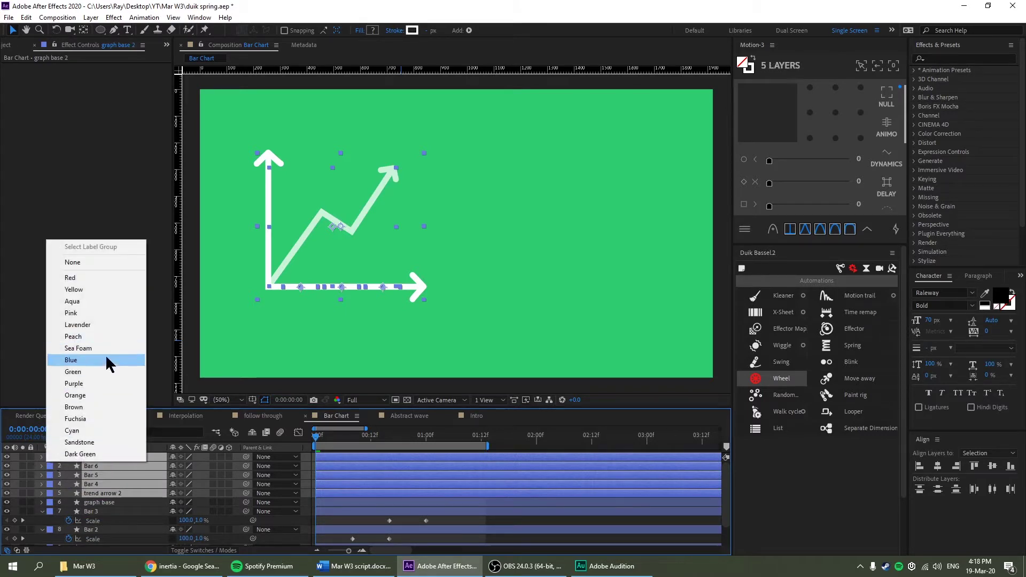
left_click(100, 383)
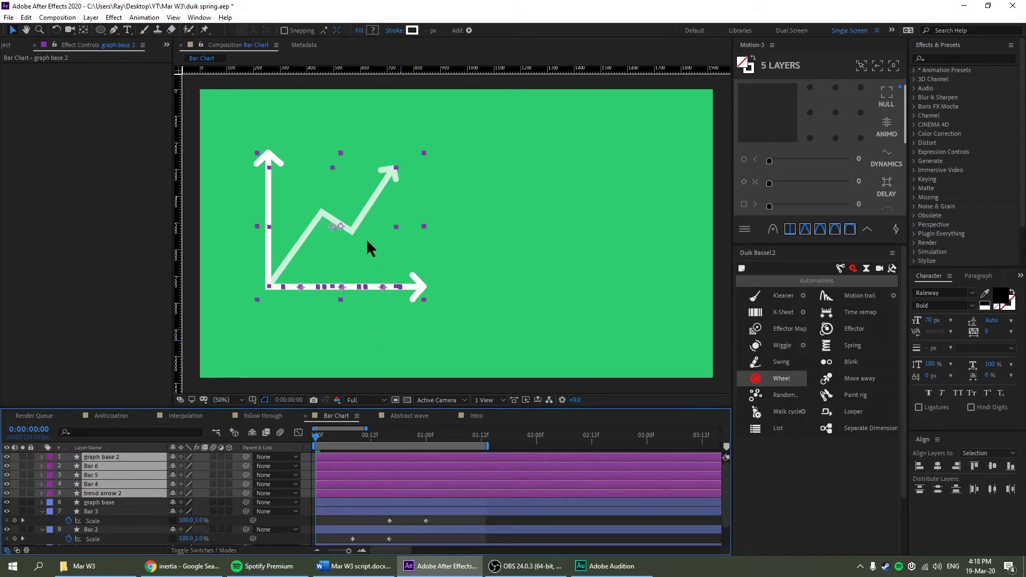
left_click_drag(353, 226, 563, 225)
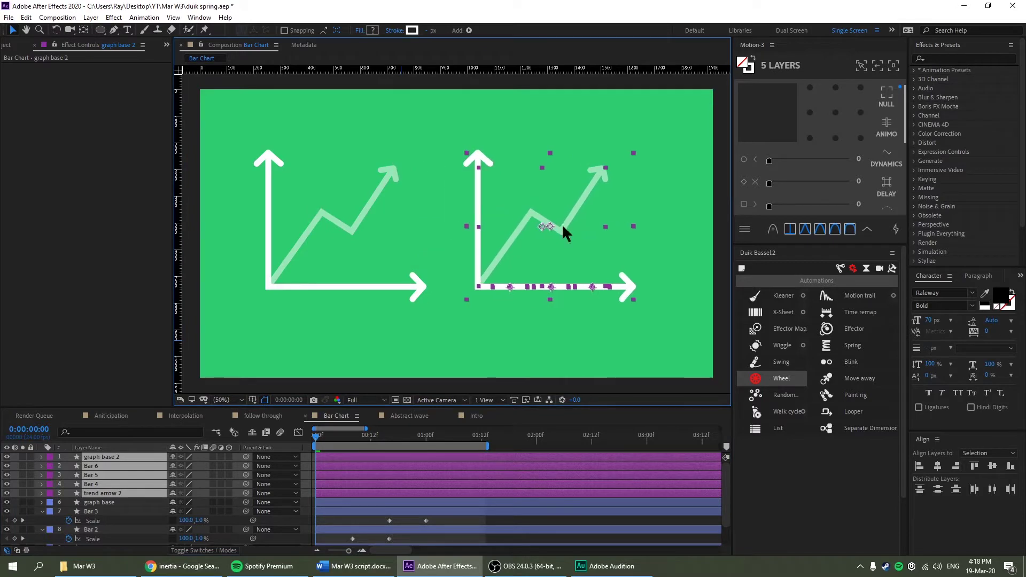
Fill the copied Bars 4, 5 and 6 with yellow F1C40F.
left_click(444, 435)
left_click(492, 512)
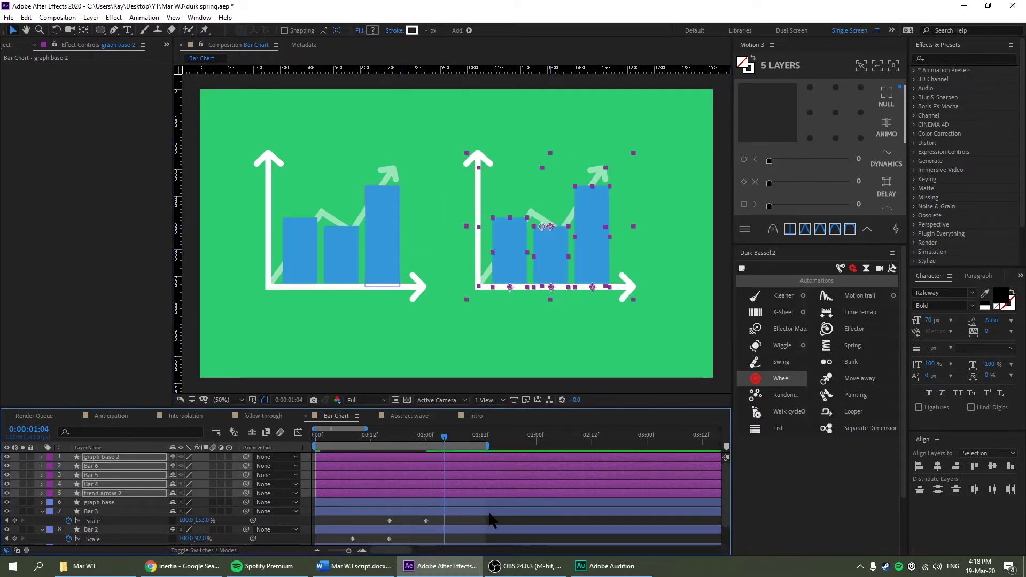
left_click(114, 466)
left_click(113, 480, "shift")
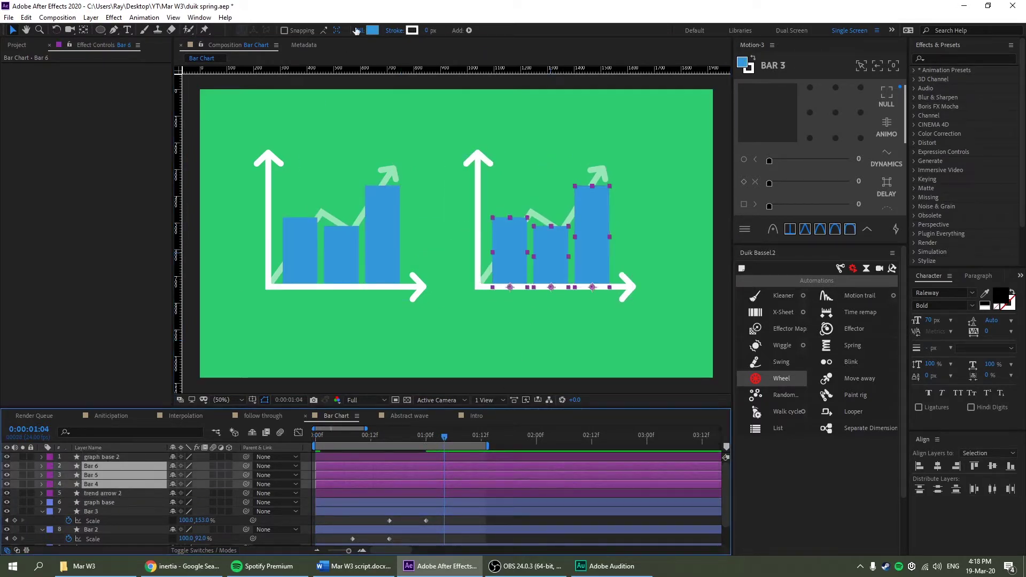
left_click(373, 31)
type("F1C40F")
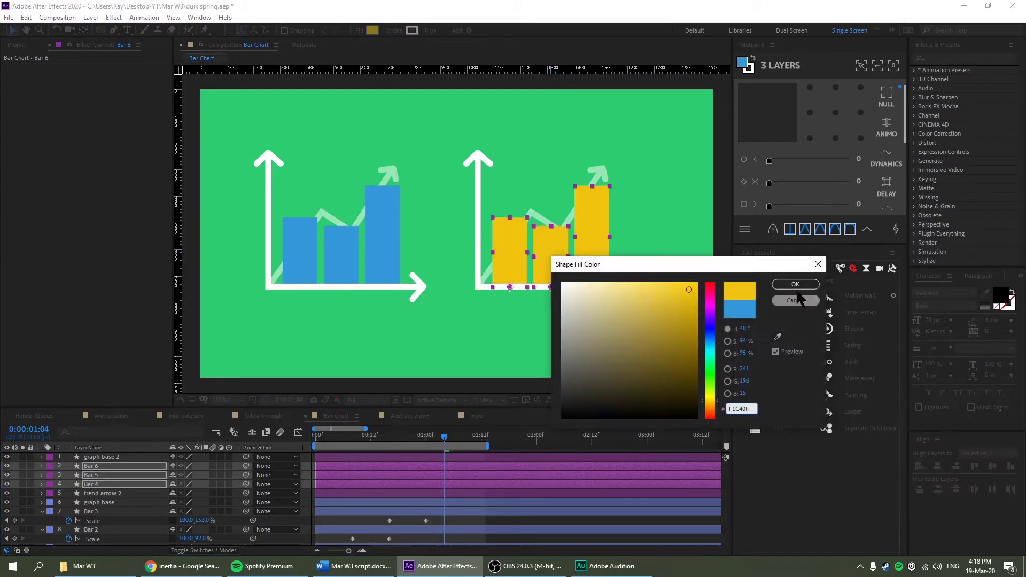
left_click(795, 284)
Replay the chart animation from the start.
left_click_drag(444, 436, 367, 451)
key("space")
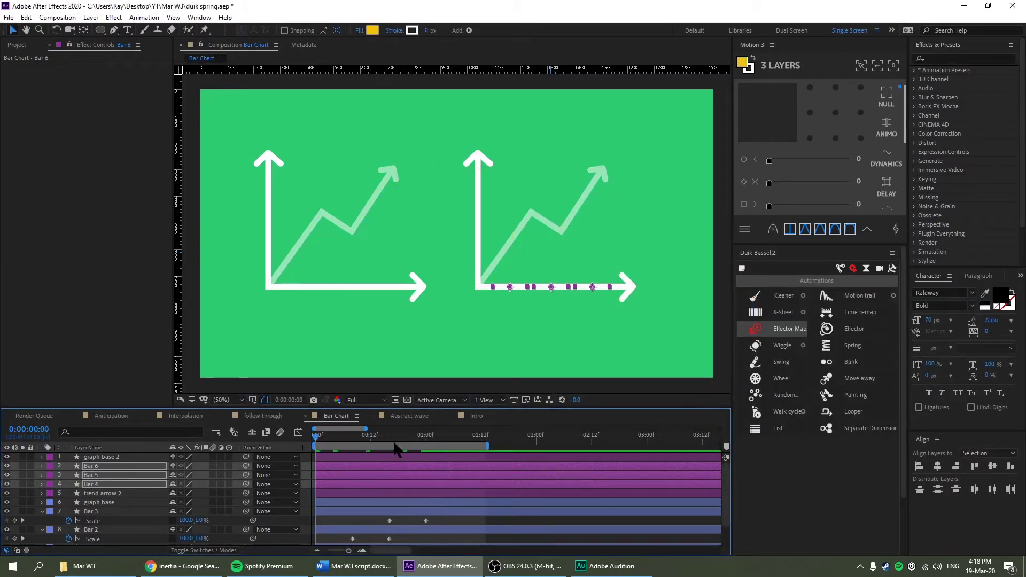
key("space")
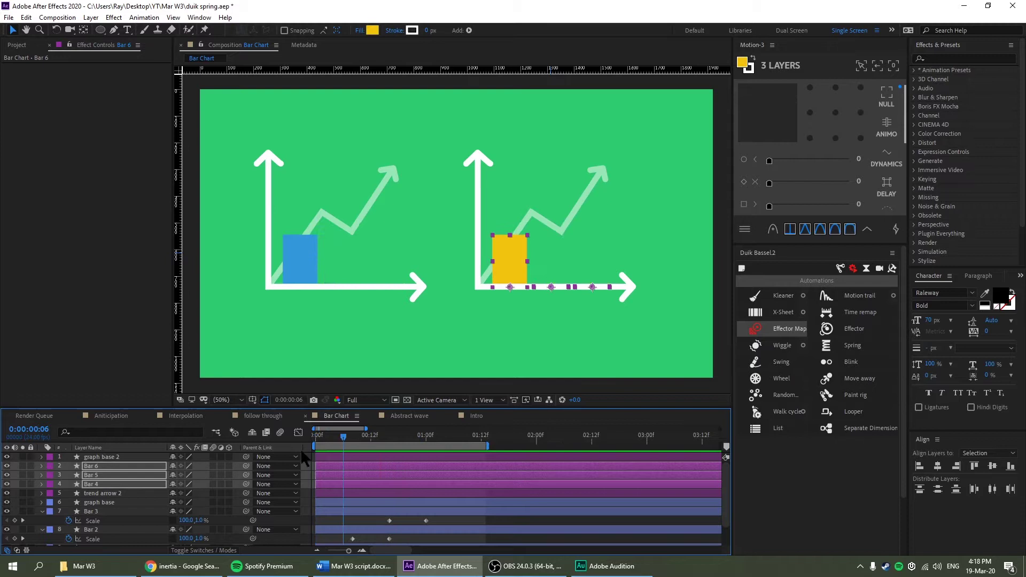
Apply a Duik Kleaner spring to the three yellow bars' Scale keyframes and preview it.
key("s")
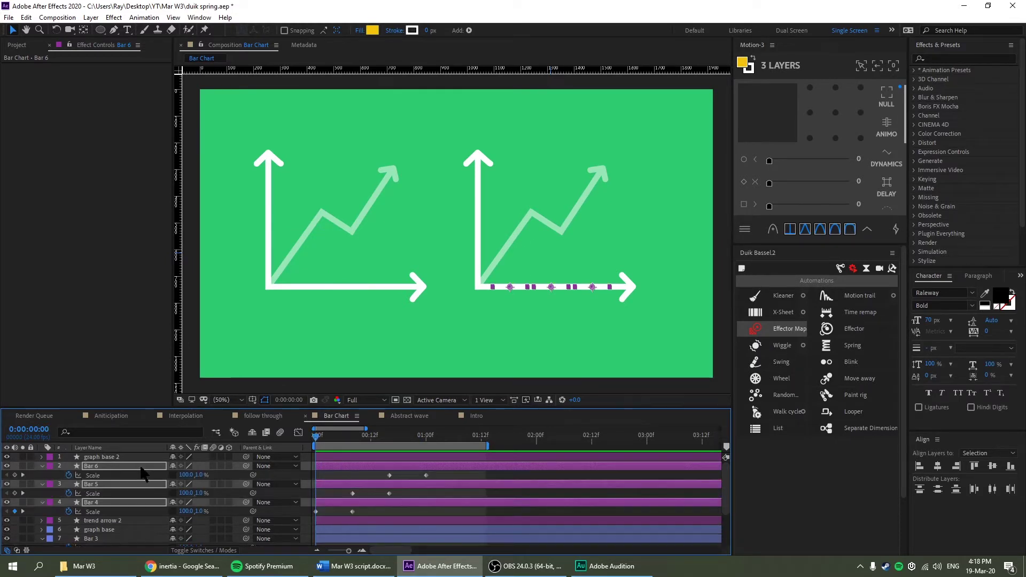
left_click_drag(455, 515, 281, 476)
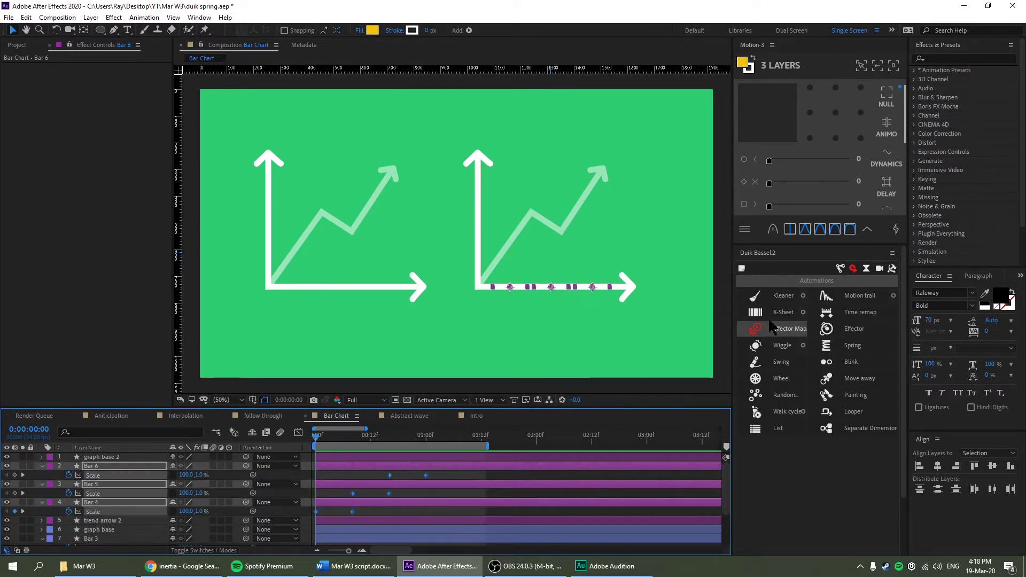
left_click(852, 345)
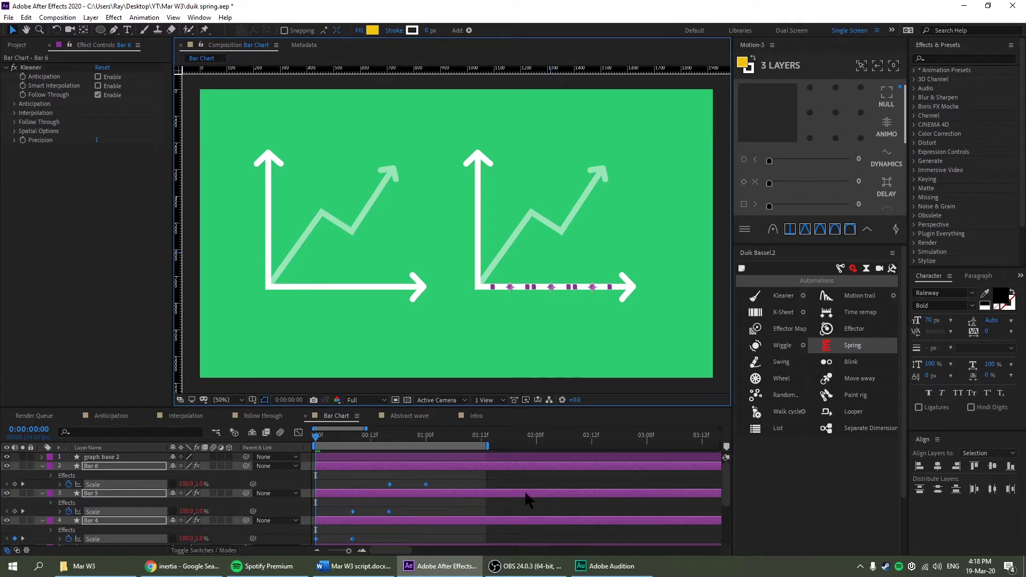
key("space")
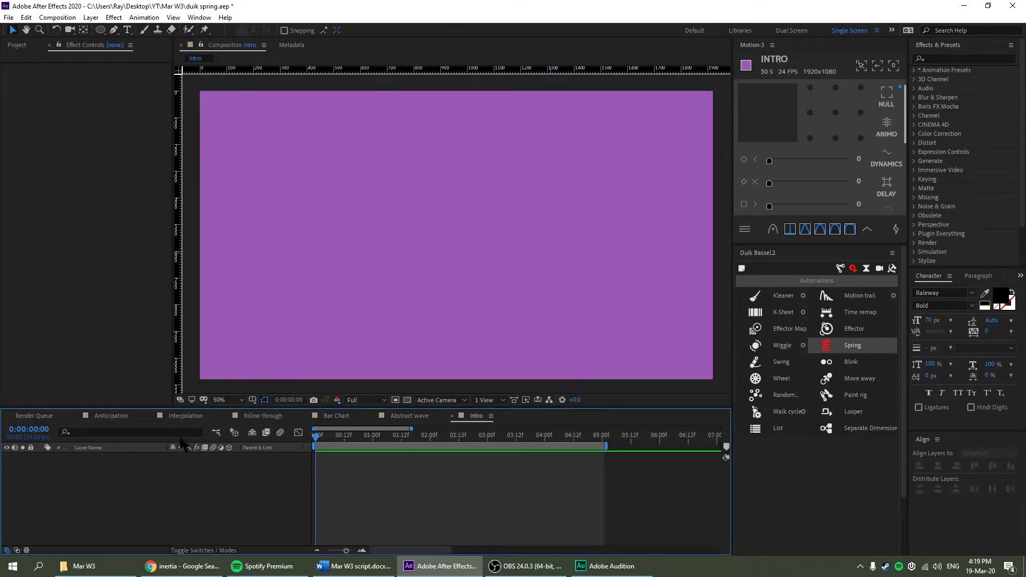
Draw a yellow circle and keyframe its Position dropping from 417,223 to 417,741 by frame 6.
left_click(102, 31)
left_click_drag(283, 122, 340, 179)
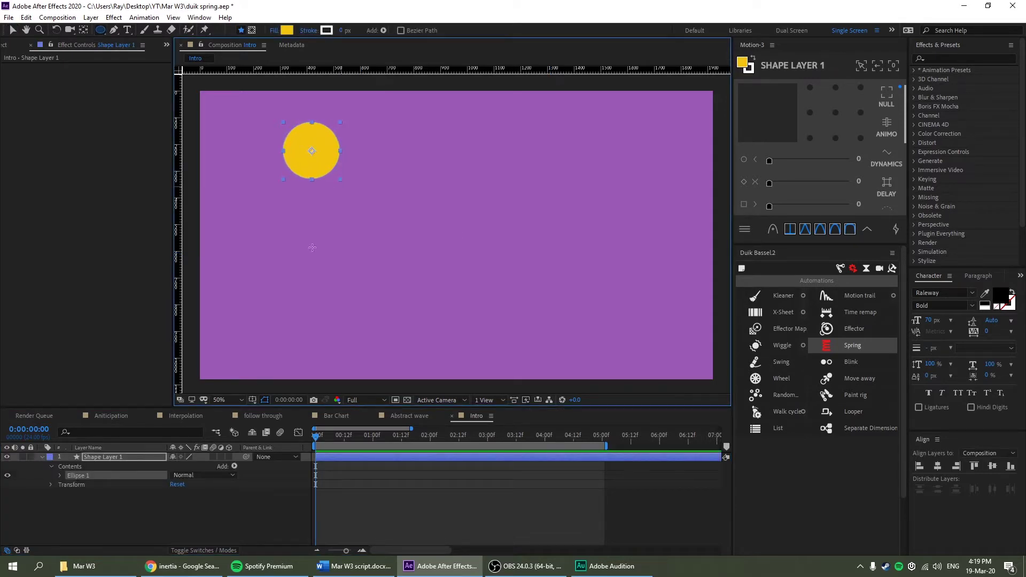
left_click(152, 458)
key("p")
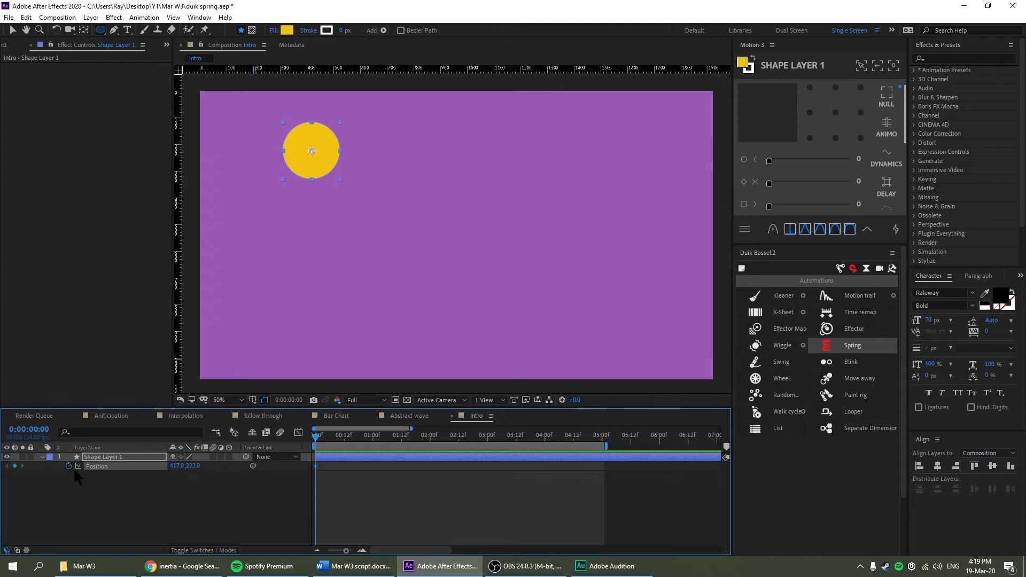
key("equal")
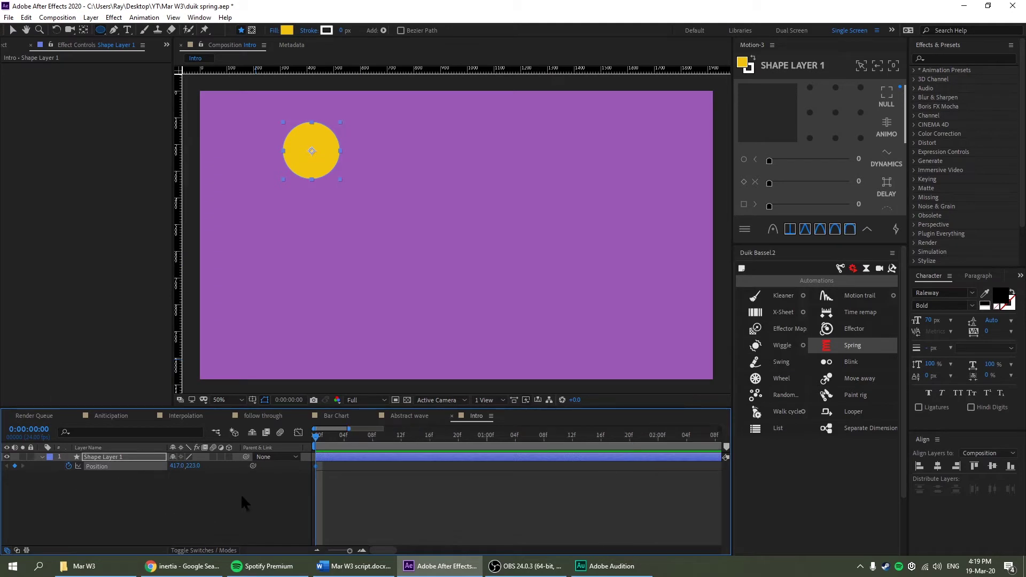
left_click(358, 437)
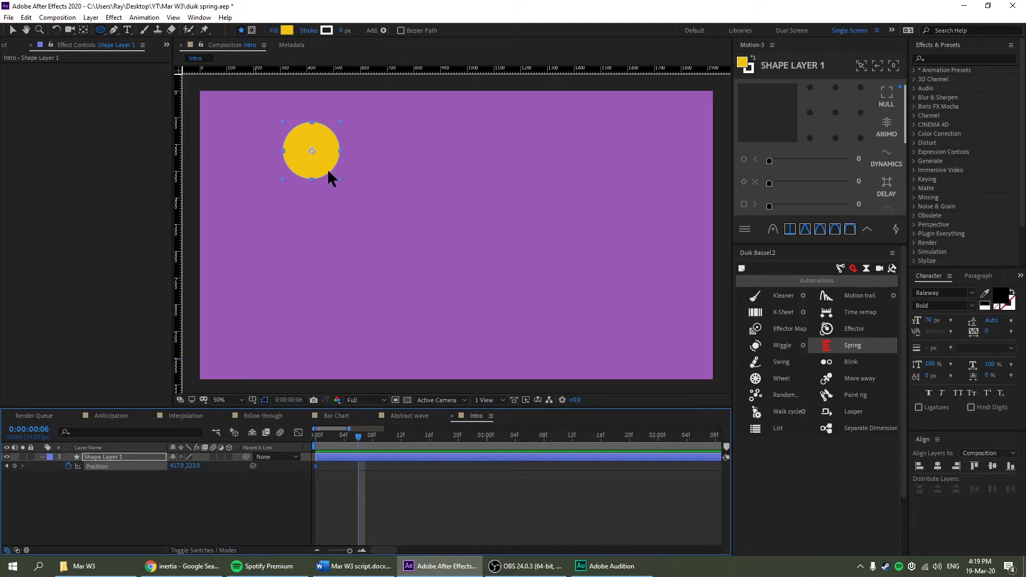
key("v")
left_click_drag(326, 168, 321, 307)
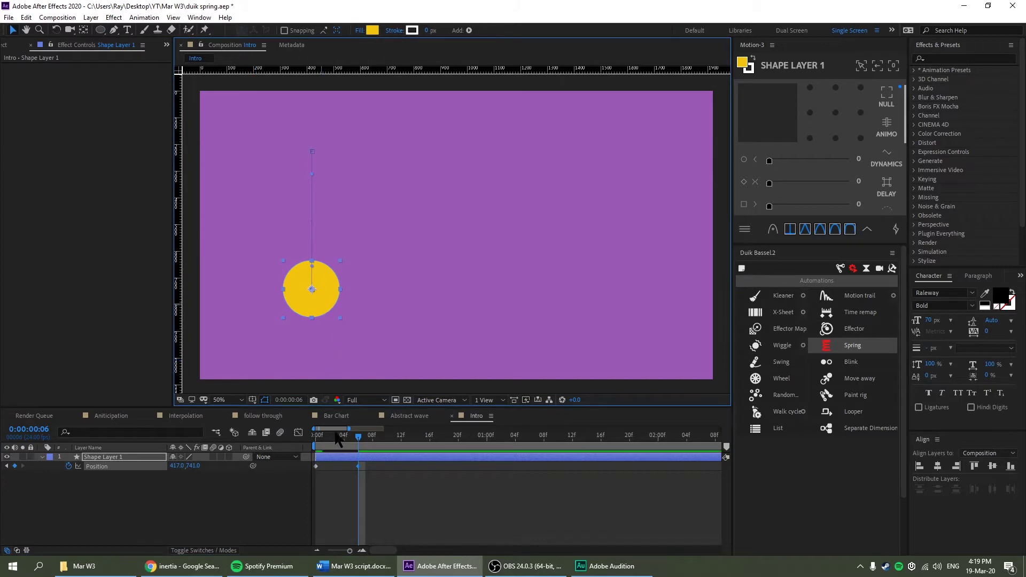
Preview the circle's drop from frame 0 and select both Position keyframes.
left_click(315, 437)
key("space")
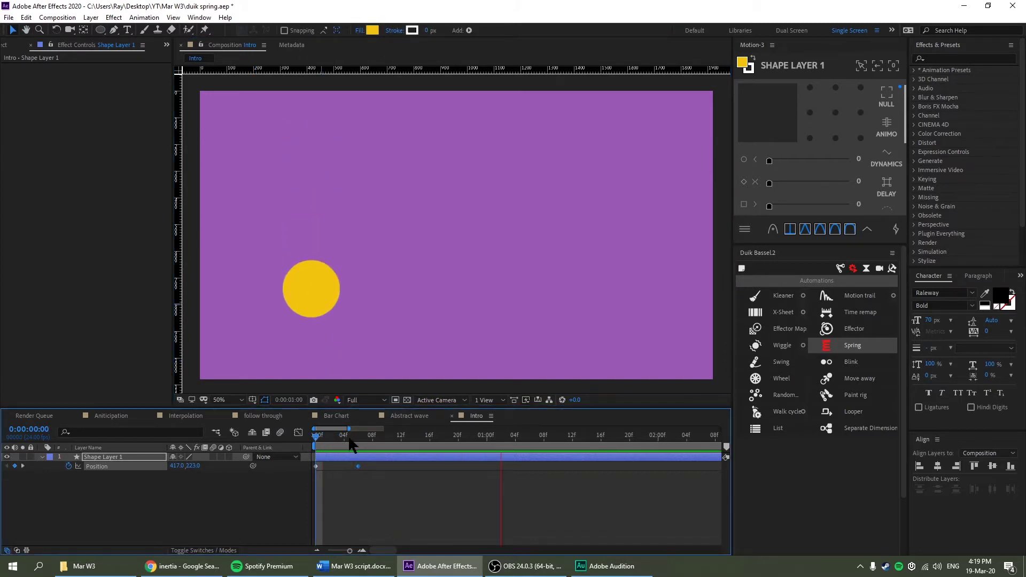
key("space")
left_click_drag(418, 497, 303, 454)
Apply a Kleaner spring to the circle, set Follow Through Damping to 5, and preview.
left_click(826, 345)
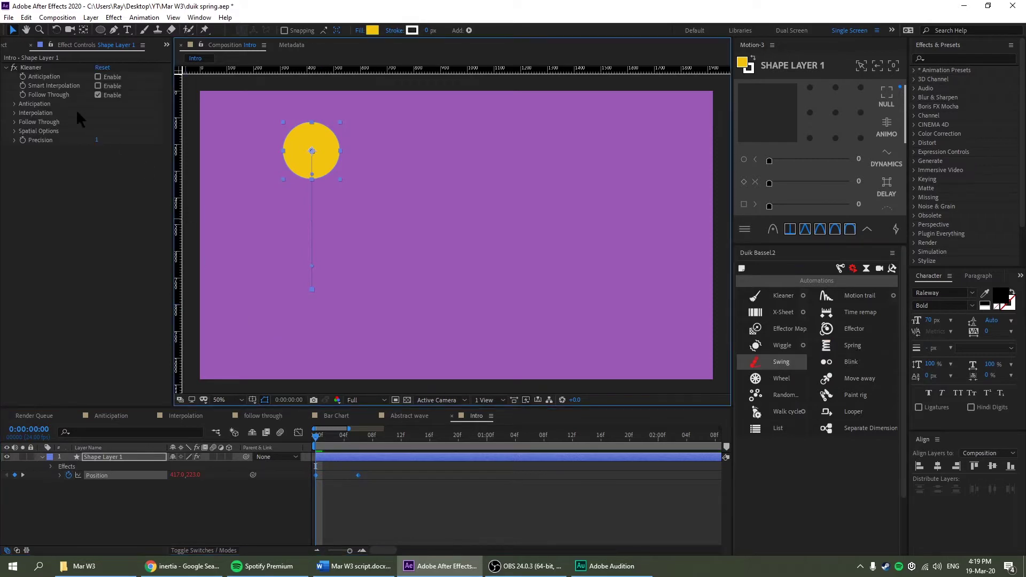
left_click(14, 113)
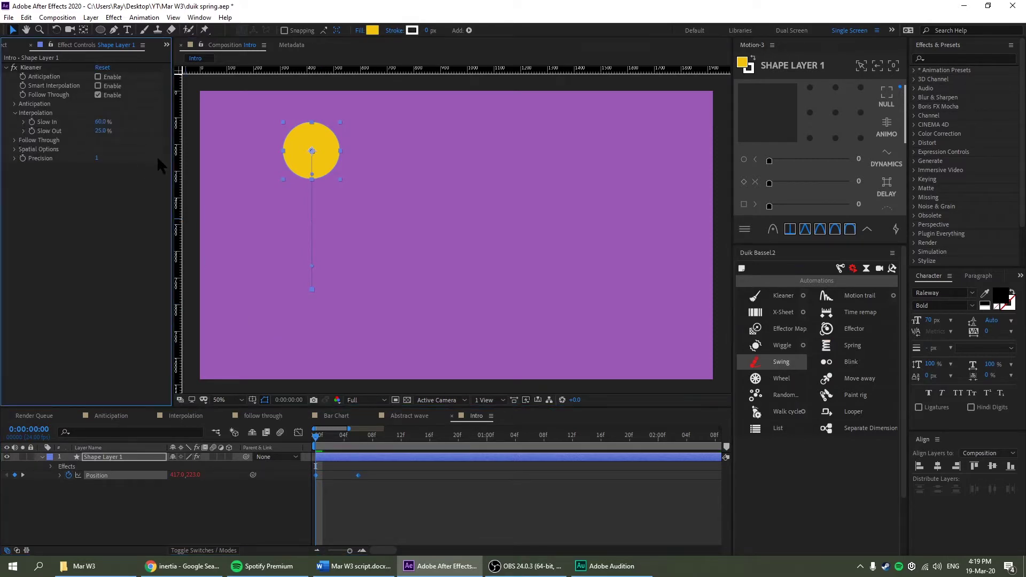
left_click(15, 141)
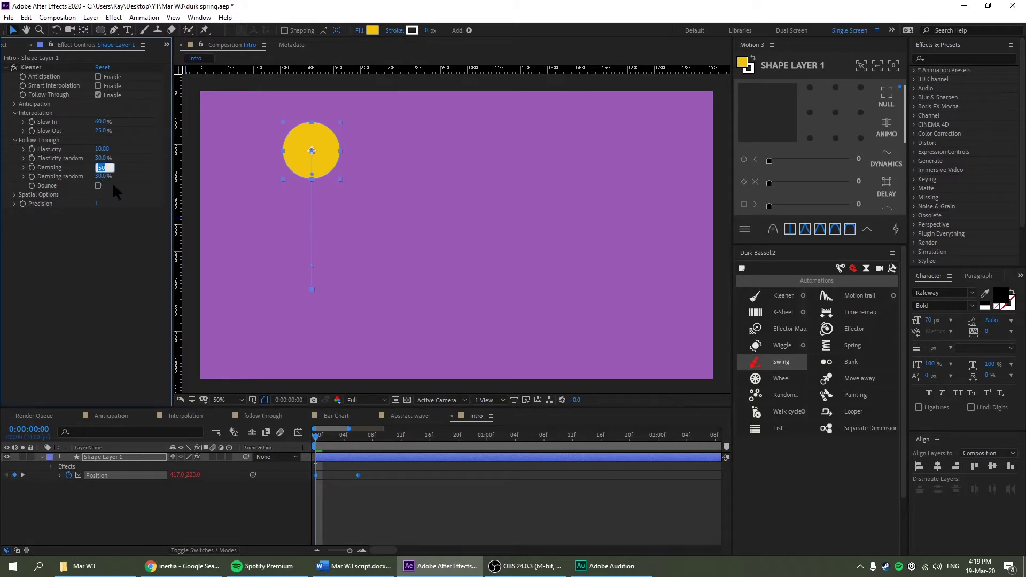
left_click(297, 512)
key("space")
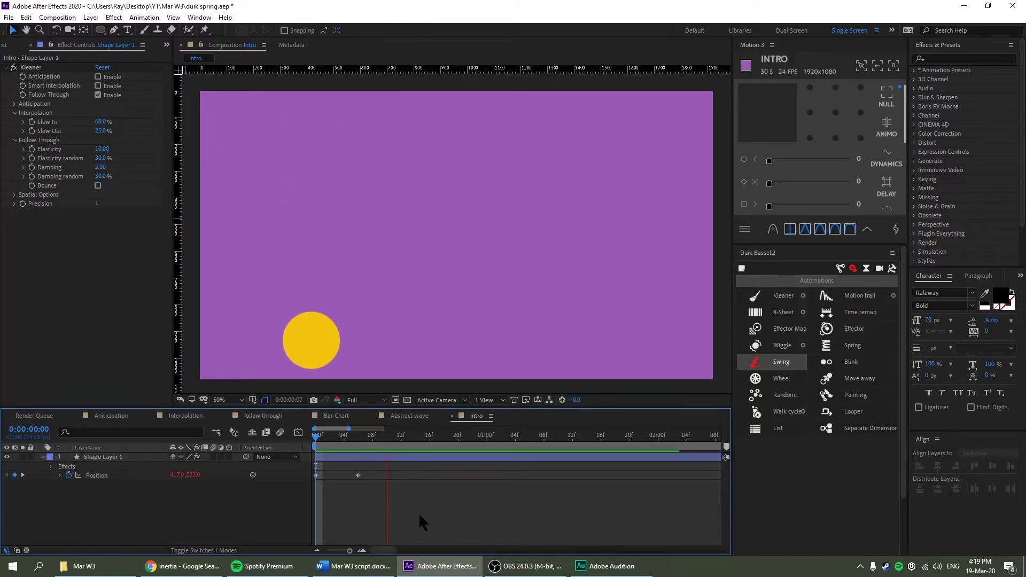
key("space")
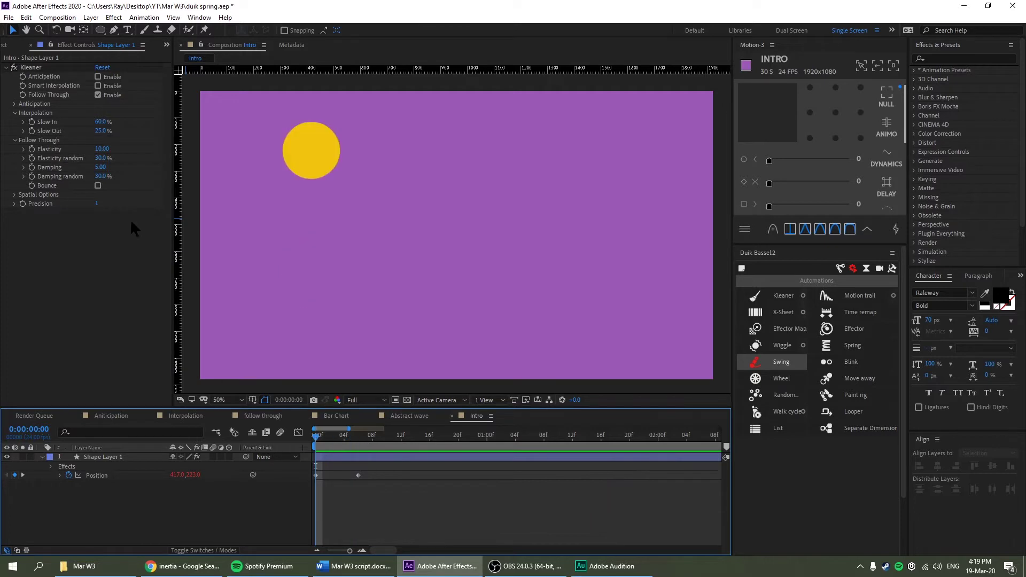
Enable Bounce in the Follow Through settings and preview the bouncing ball.
left_click(98, 185)
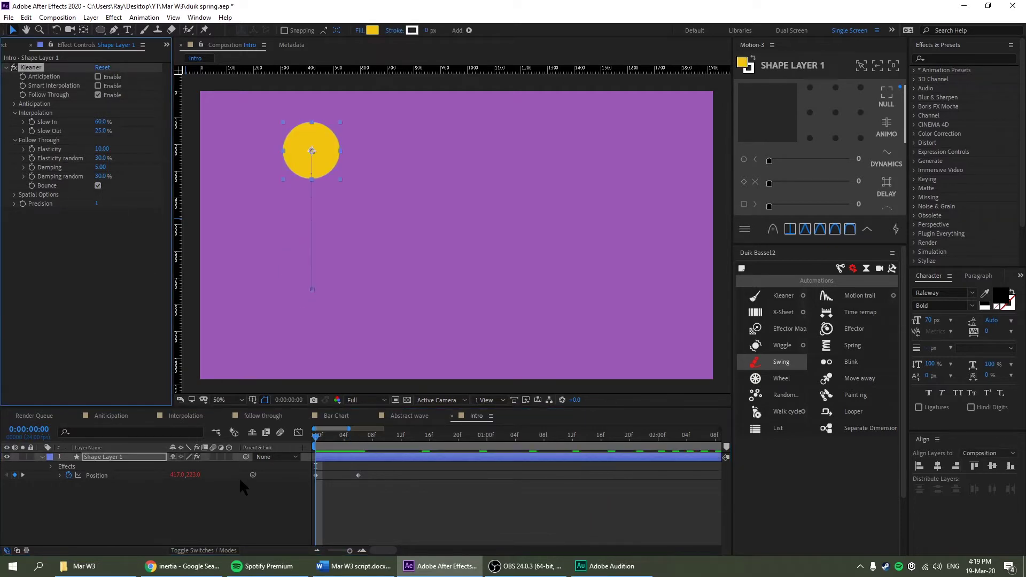
left_click(288, 505)
key("space")
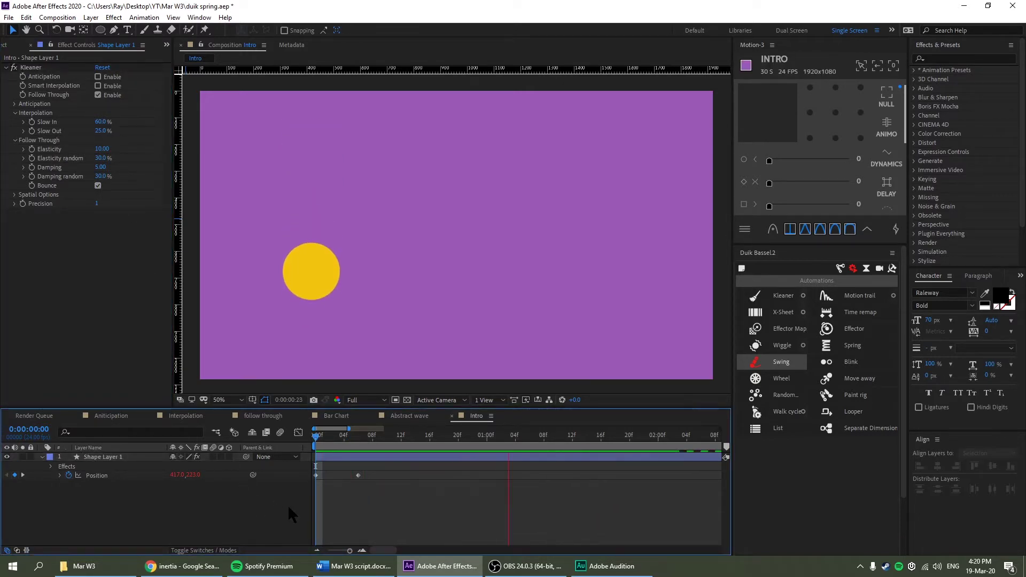
key("space")
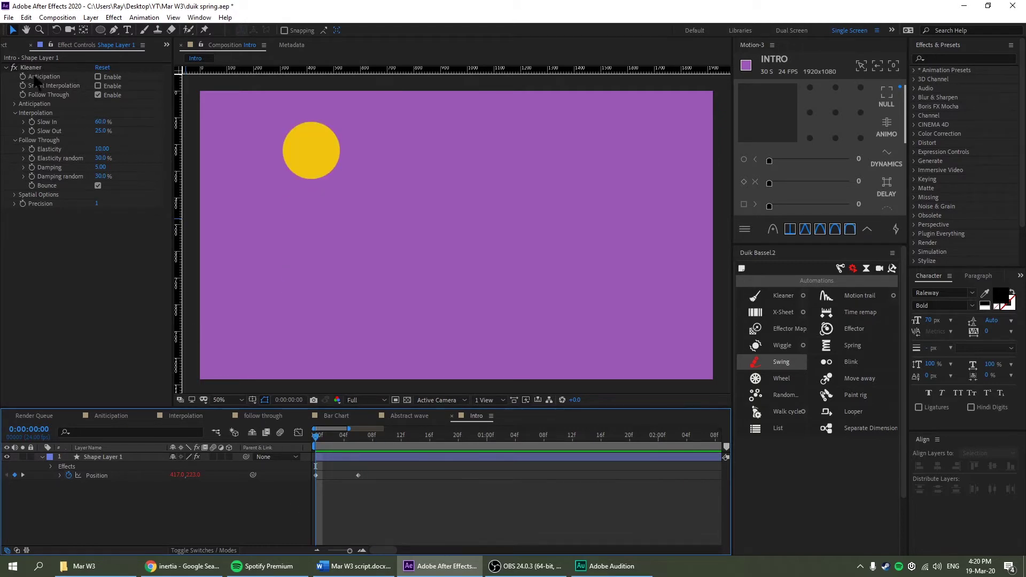
Collapse Kleaner's Interpolation and Follow Through groups.
left_click(15, 113)
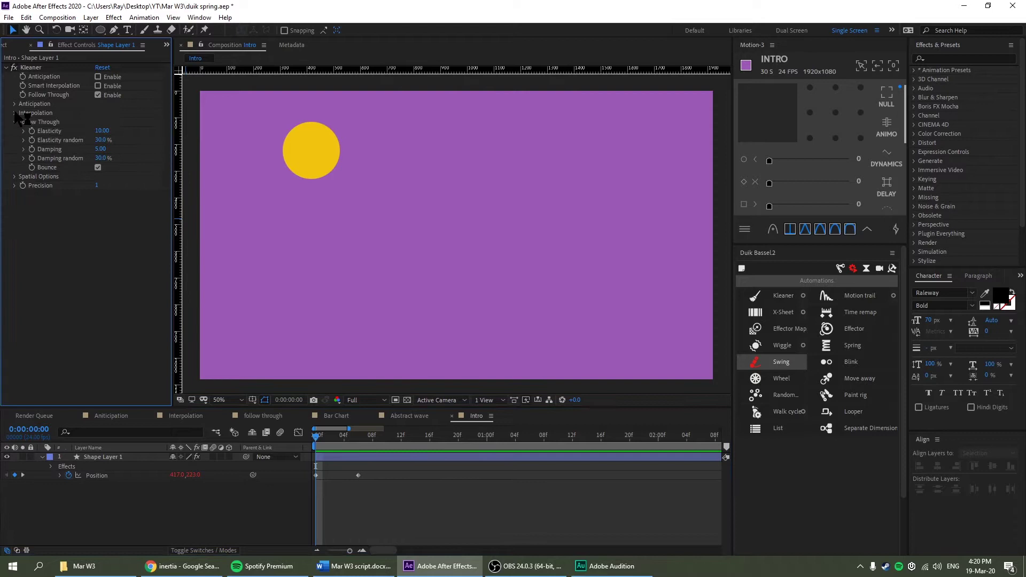
left_click(15, 122)
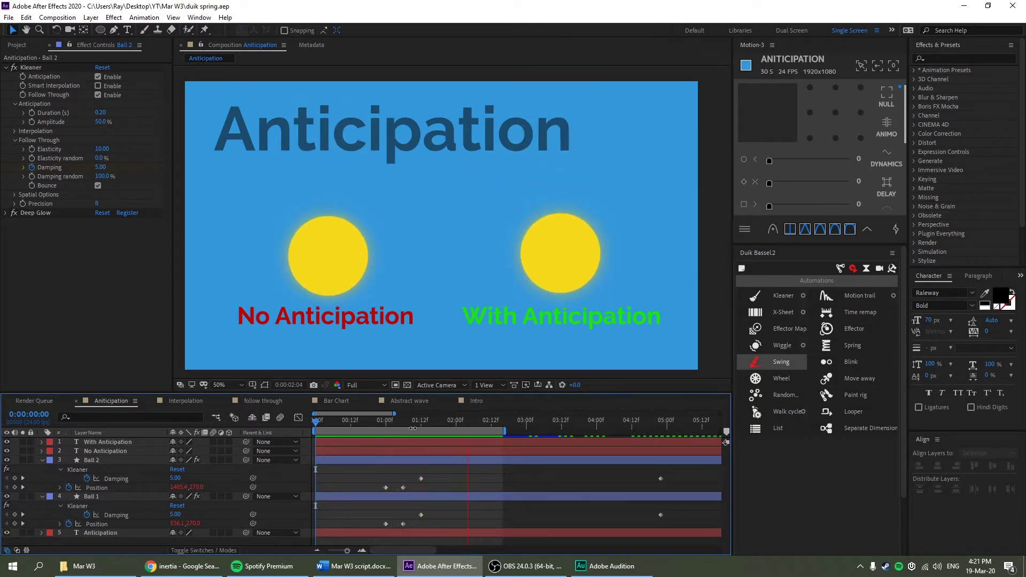
Set Ball 2's Kleaner anticipation Duration to 1.00 s and preview the longer wind-up.
key("space")
left_click_drag(363, 425, 383, 462)
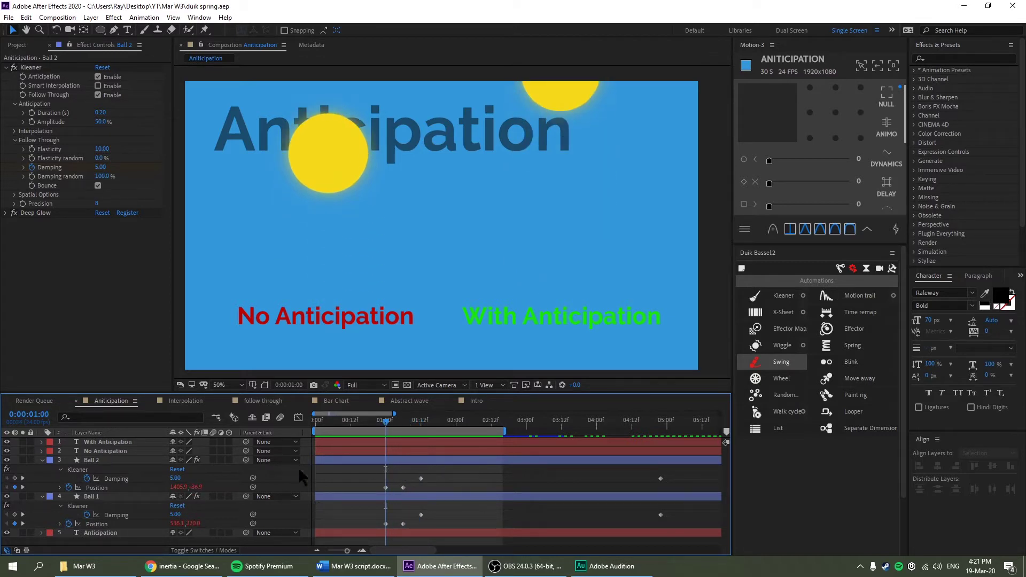
left_click(141, 459)
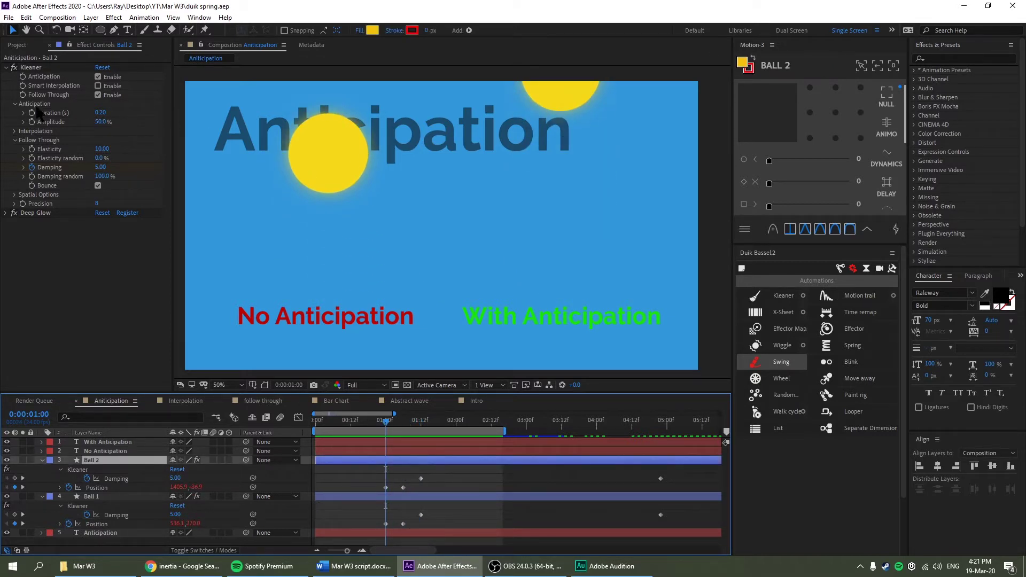
left_click(100, 114)
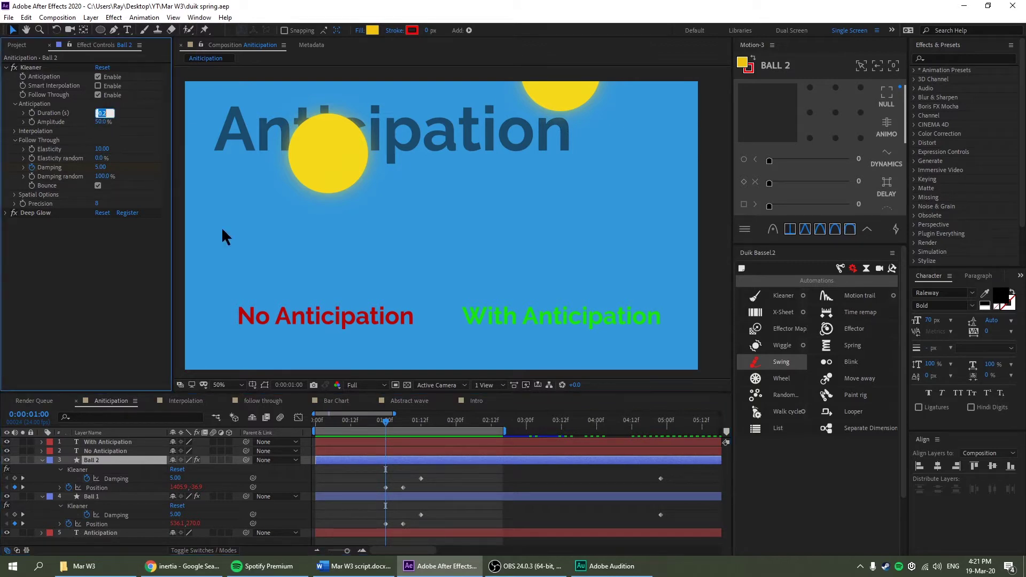
type("1")
left_click(531, 487)
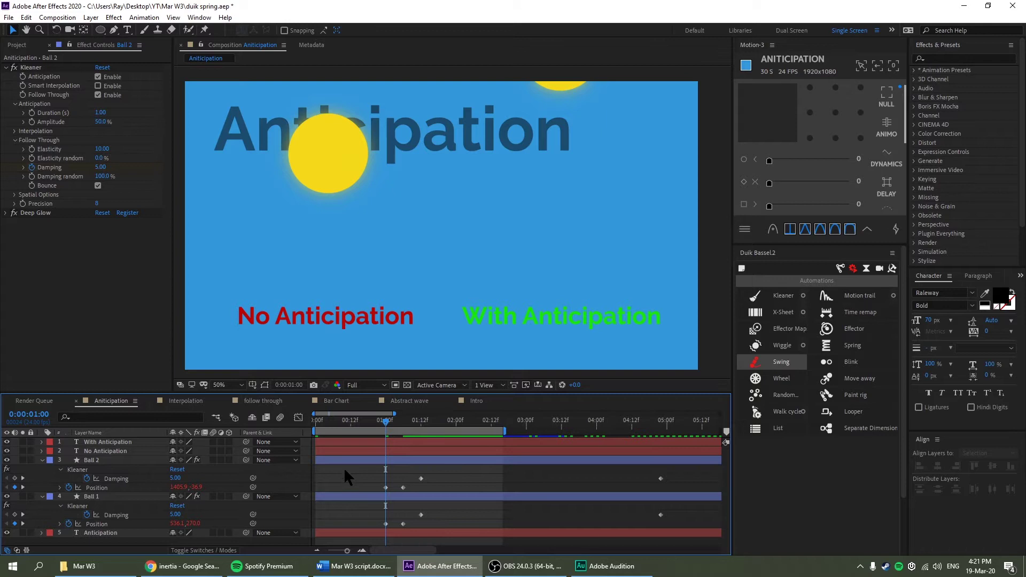
mouse_move(386, 422)
left_mouse_down()
mouse_move(281, 431)
mouse_move(385, 442)
left_mouse_up()
left_click(340, 428)
key("space")
Lower Ball 2's anticipation Amplitude to 20% and preview both balls from the start.
left_click(99, 122)
type("20")
key("Return")
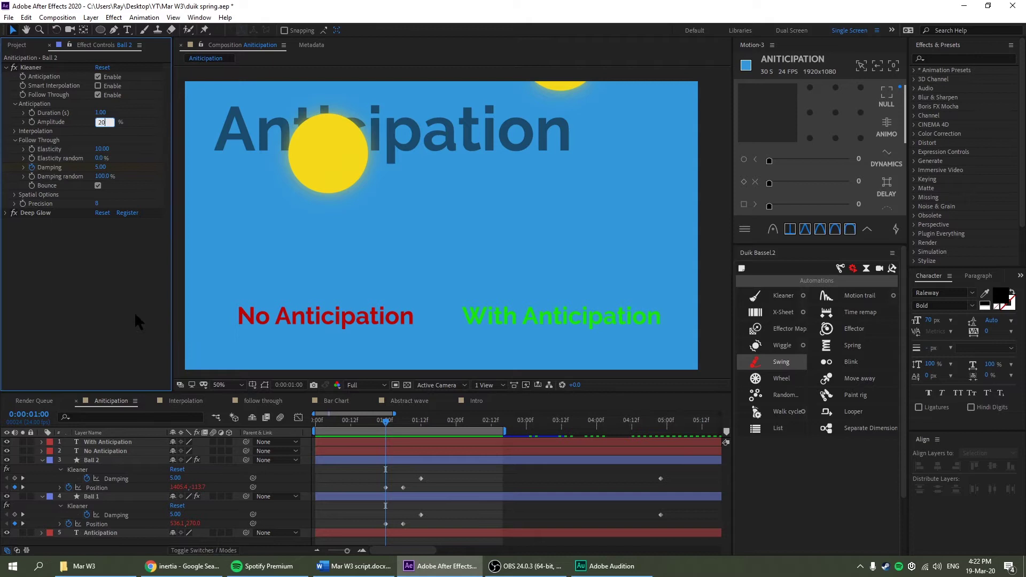
key("Home")
key("space")
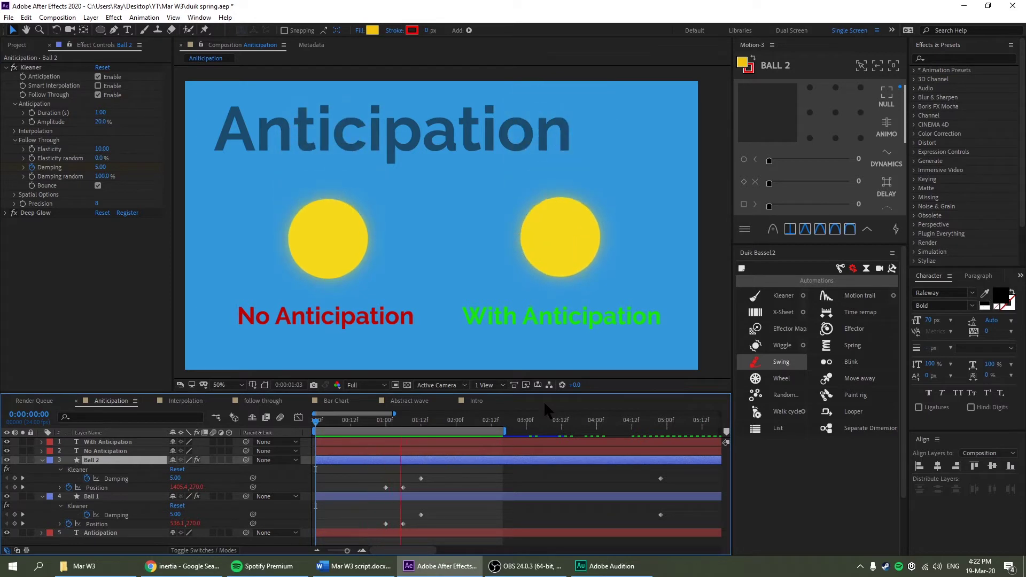
Switch to the Interpolation comp and preview its two balls.
left_click(186, 401)
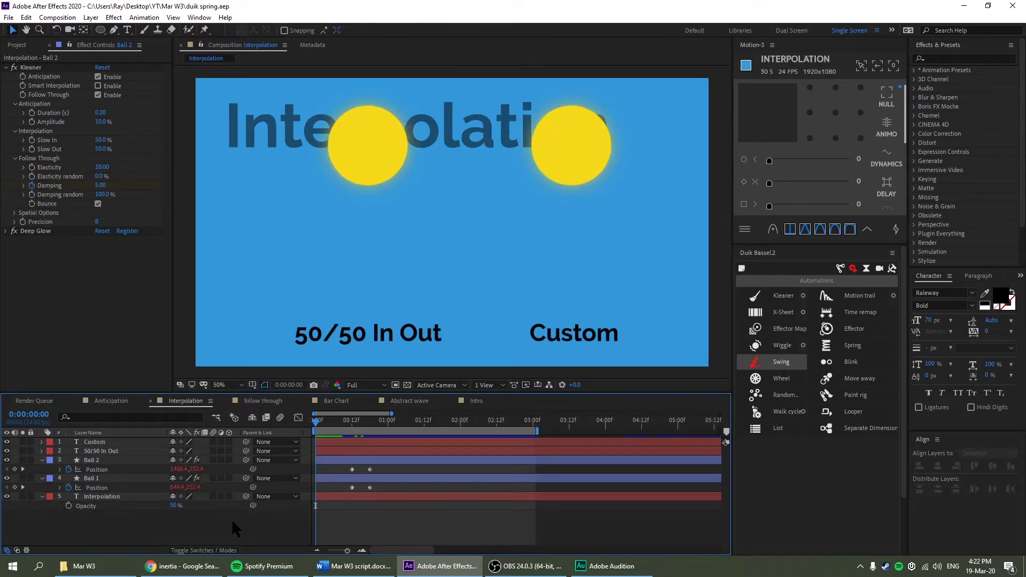
key("space")
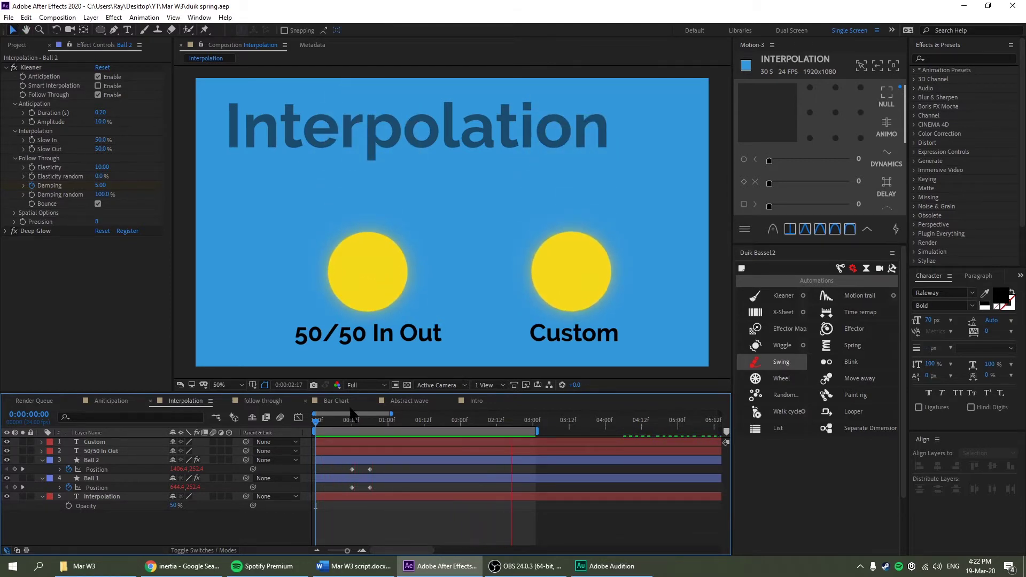
key("space")
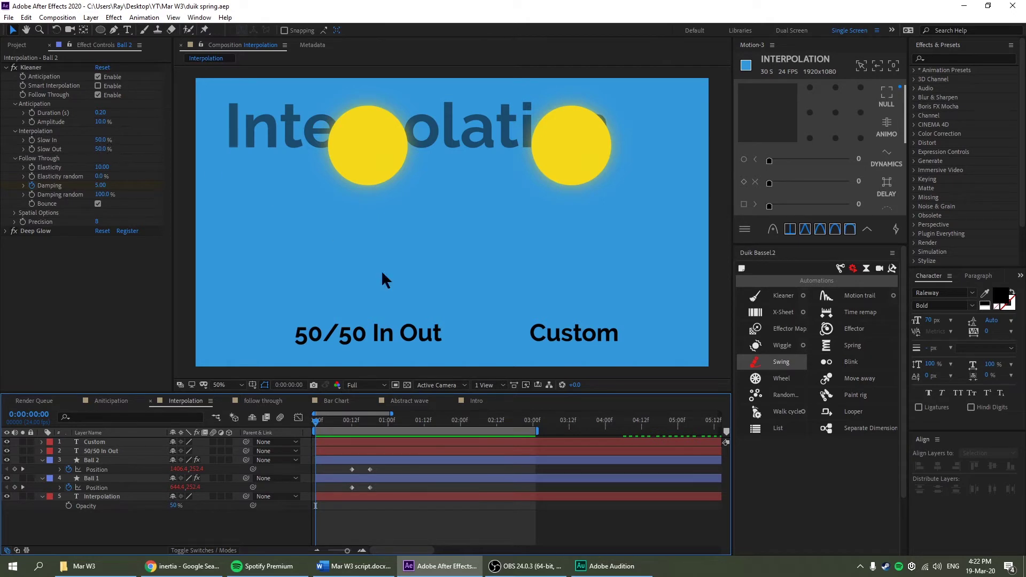
Raise Ball 2's Kleaner Slow In to 100% and preview the easing.
left_click_drag(333, 425, 351, 425)
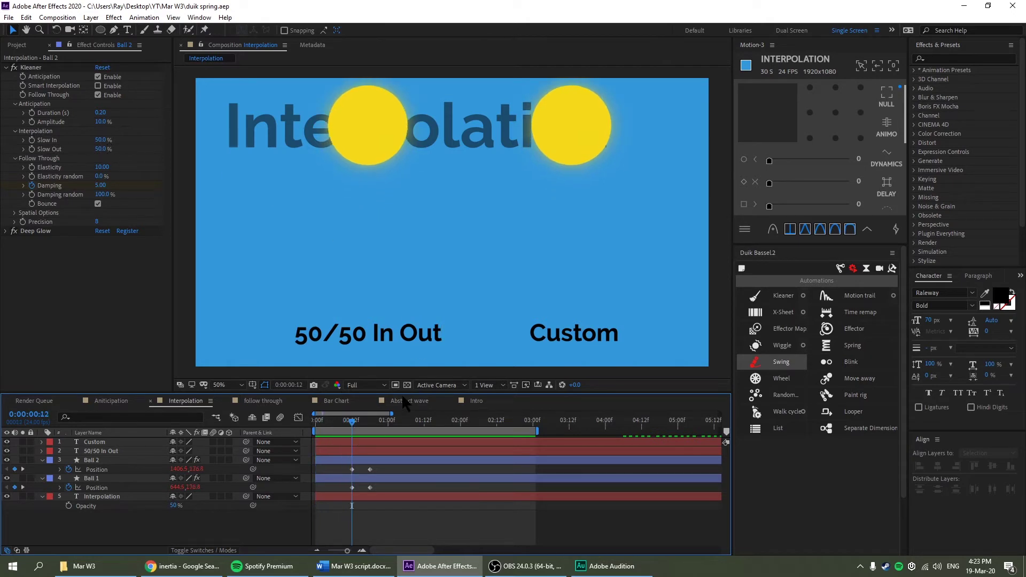
left_click(560, 121)
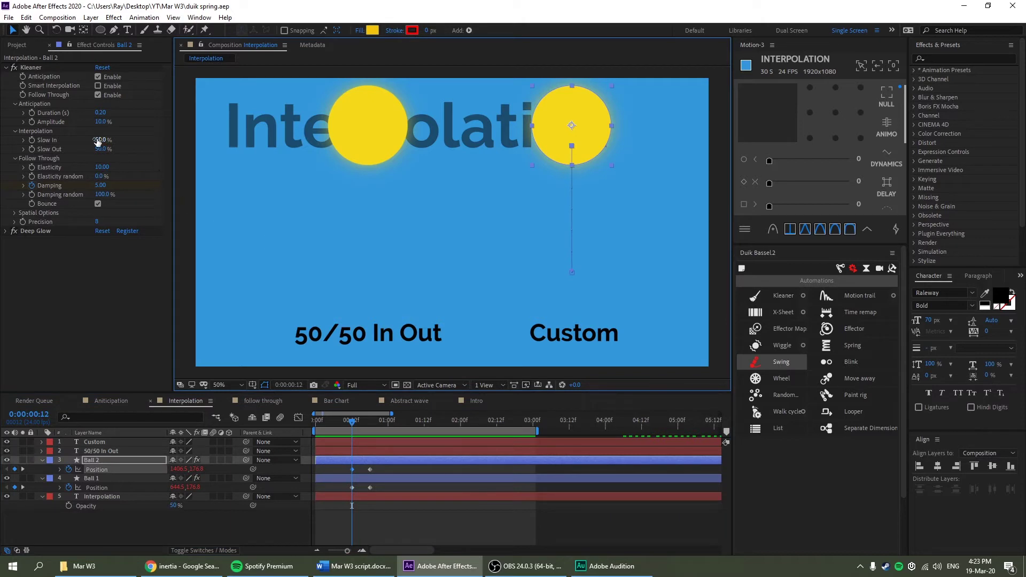
left_click_drag(101, 140, 204, 142)
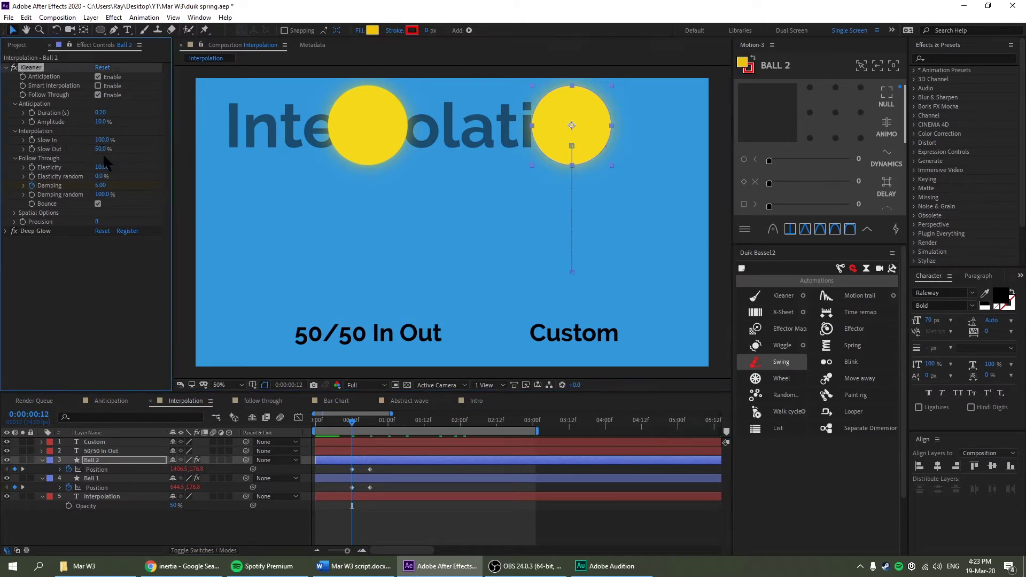
key("space")
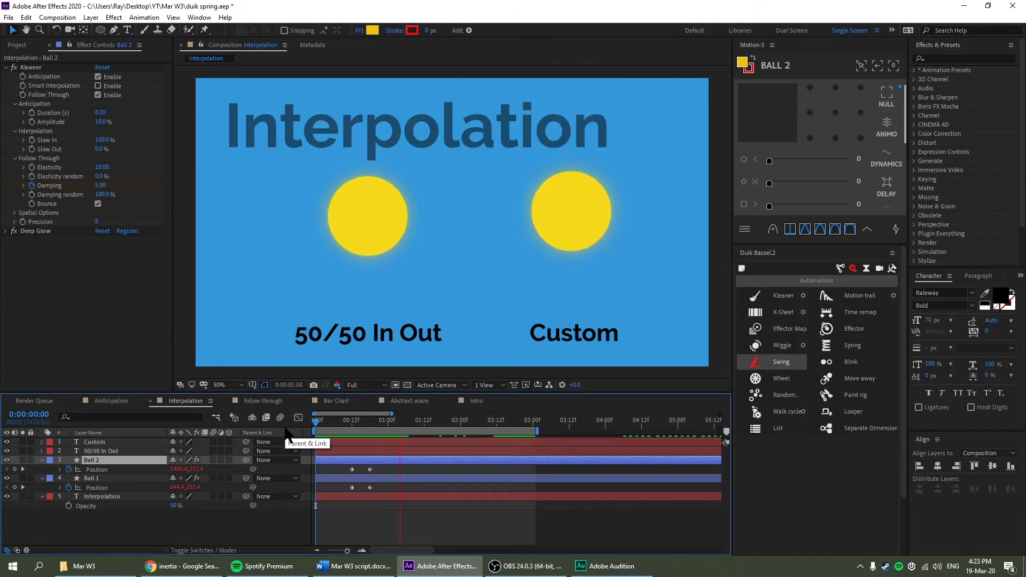
left_click(353, 424)
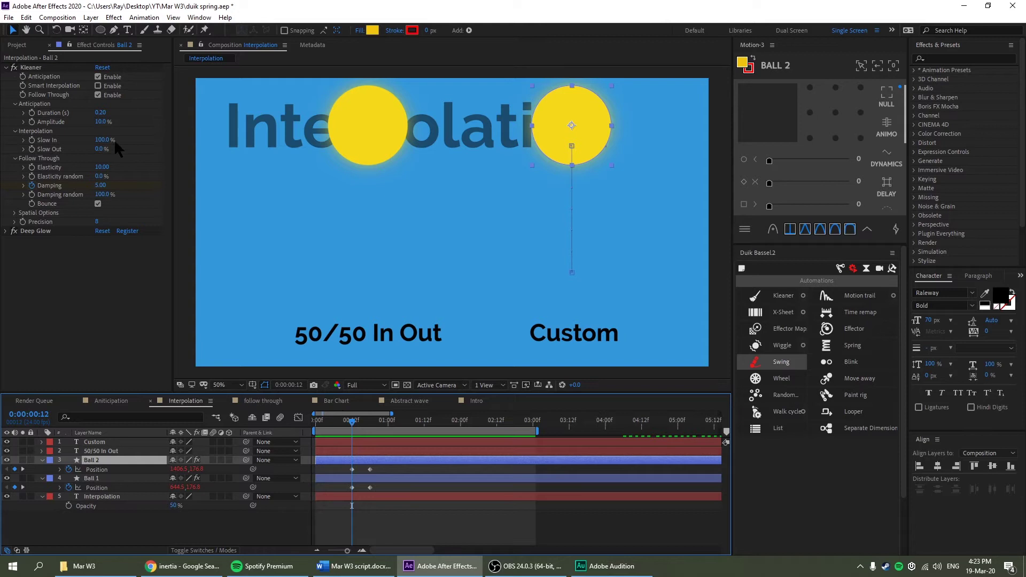
Compare Ball 2's Slow In at 0%, then restore it to 100% and preview.
left_click_drag(94, 140, 103, 161)
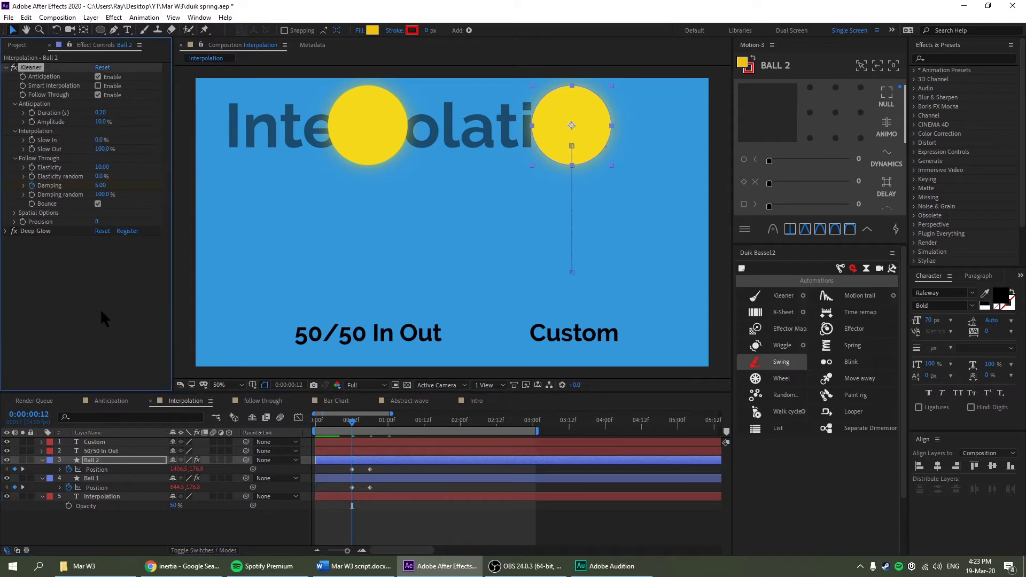
left_click(271, 434)
key("space")
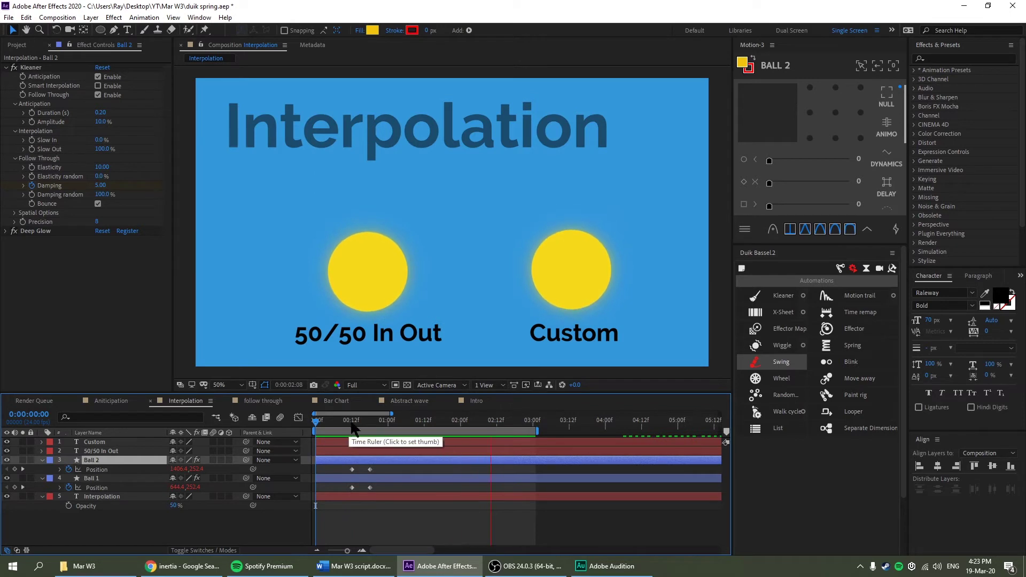
left_click(351, 421)
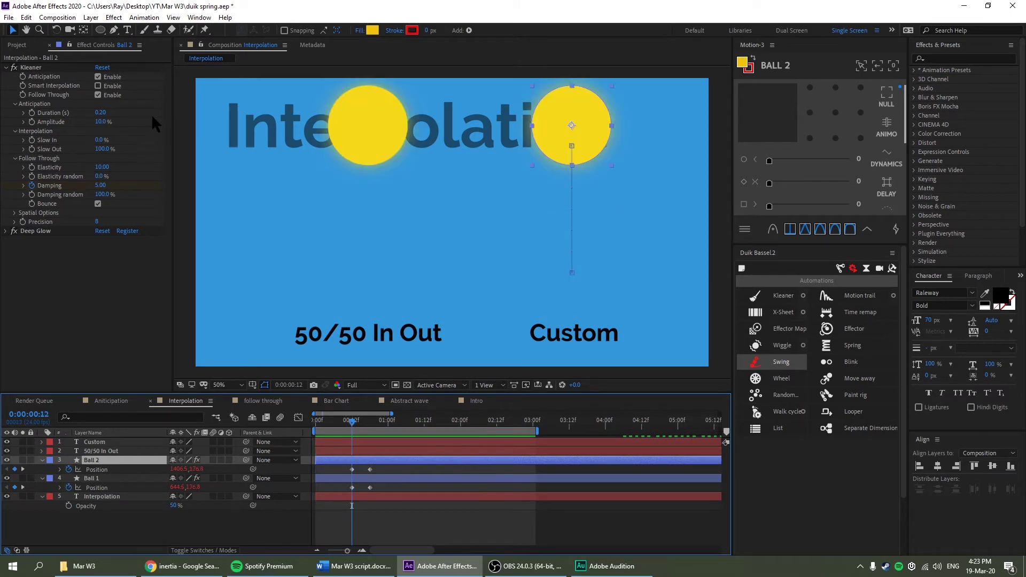
left_click_drag(99, 141, 213, 143)
left_click(239, 513)
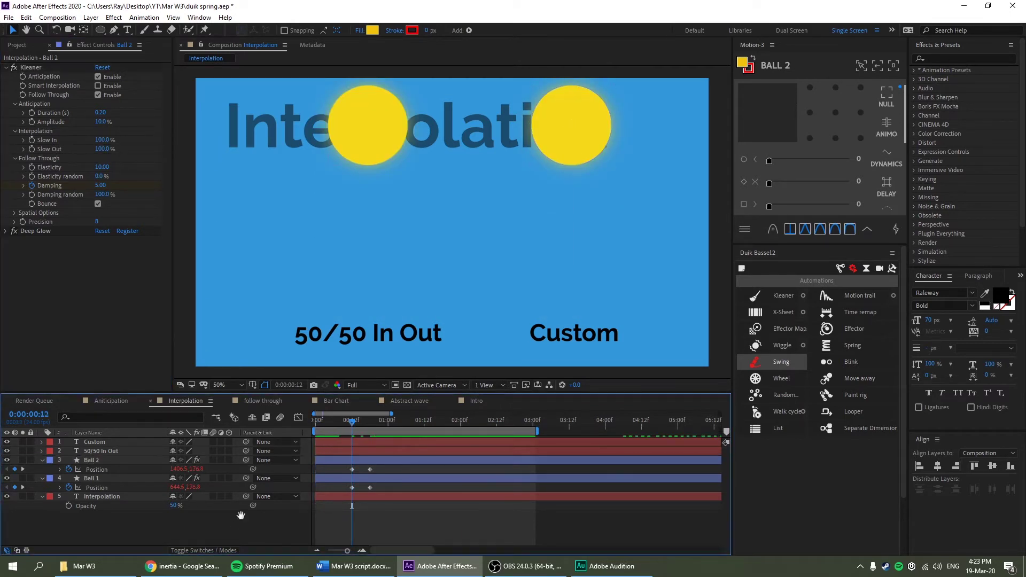
key("space")
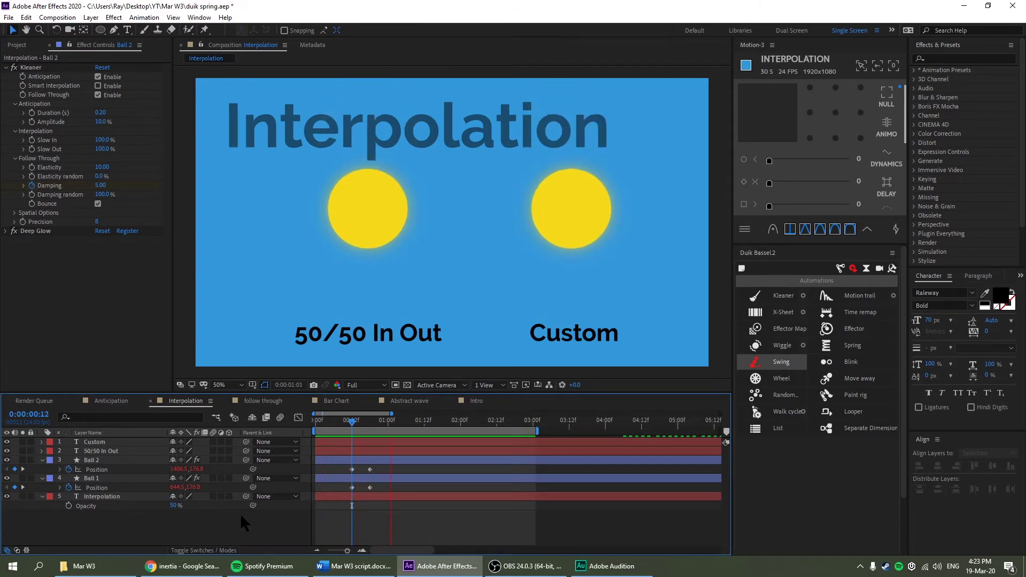
Give Ball 2's second Position keyframe an 88 ease with Duik's interpolation slider.
key("space")
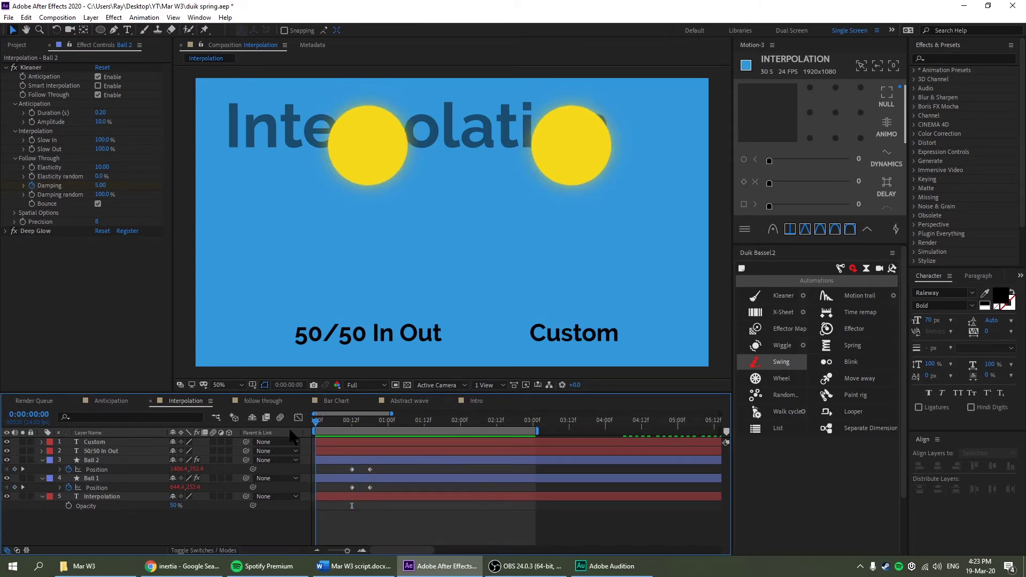
left_click_drag(319, 433, 353, 429)
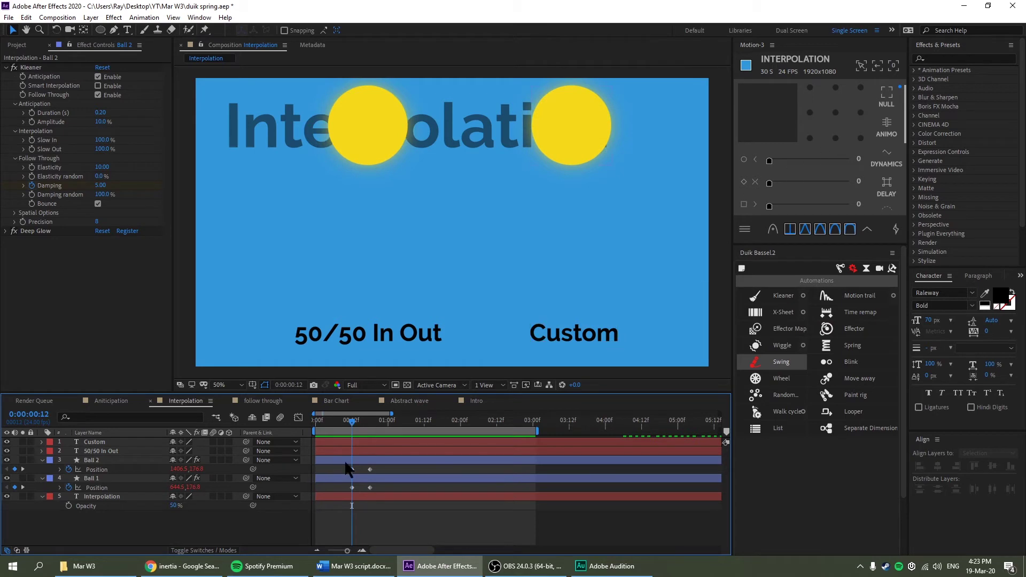
left_click(370, 470)
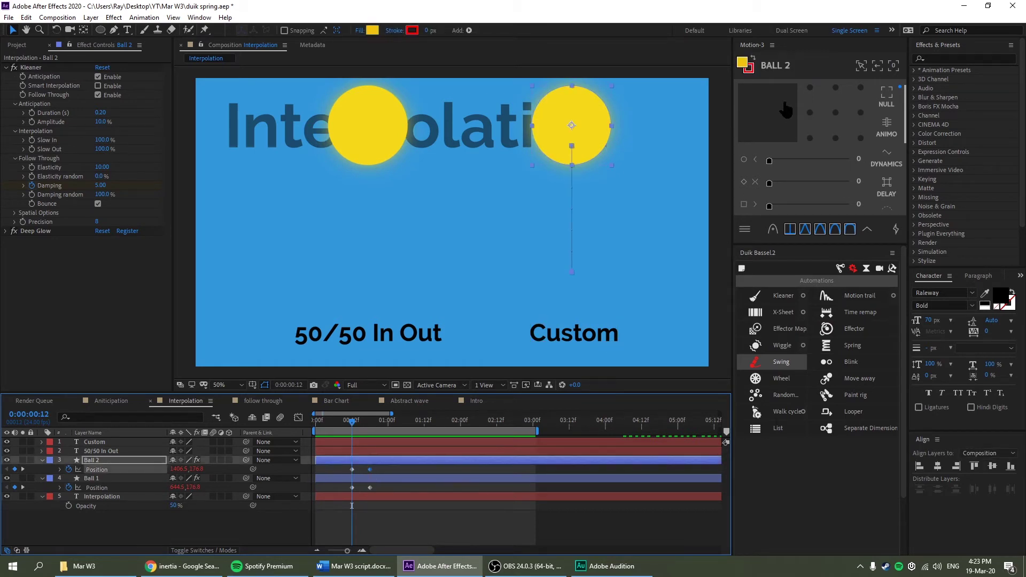
left_click_drag(770, 182, 838, 183)
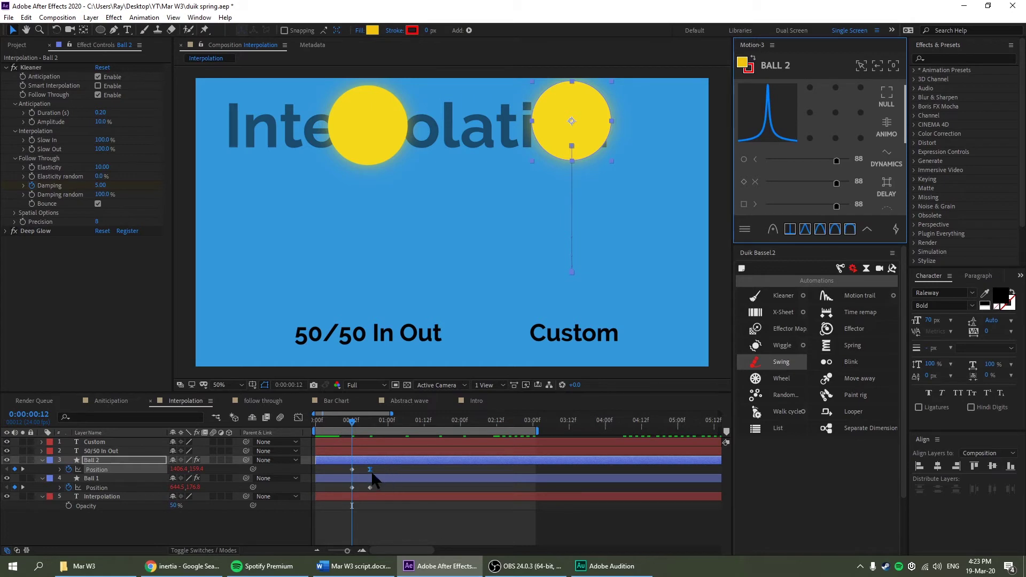
Replay from the first frame to compare both balls' easing.
left_click(396, 489)
left_click_drag(353, 421, 317, 425)
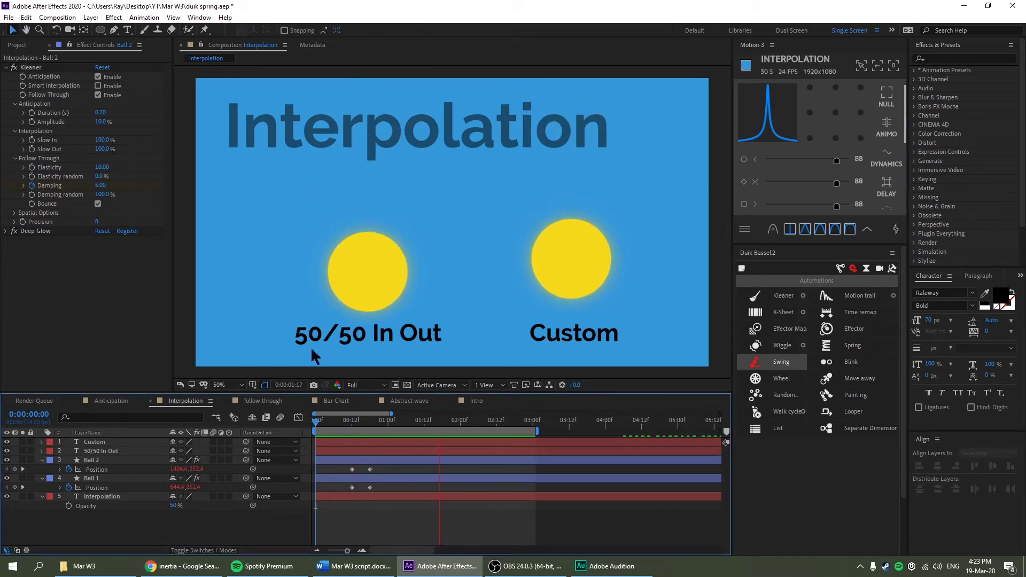
key("space")
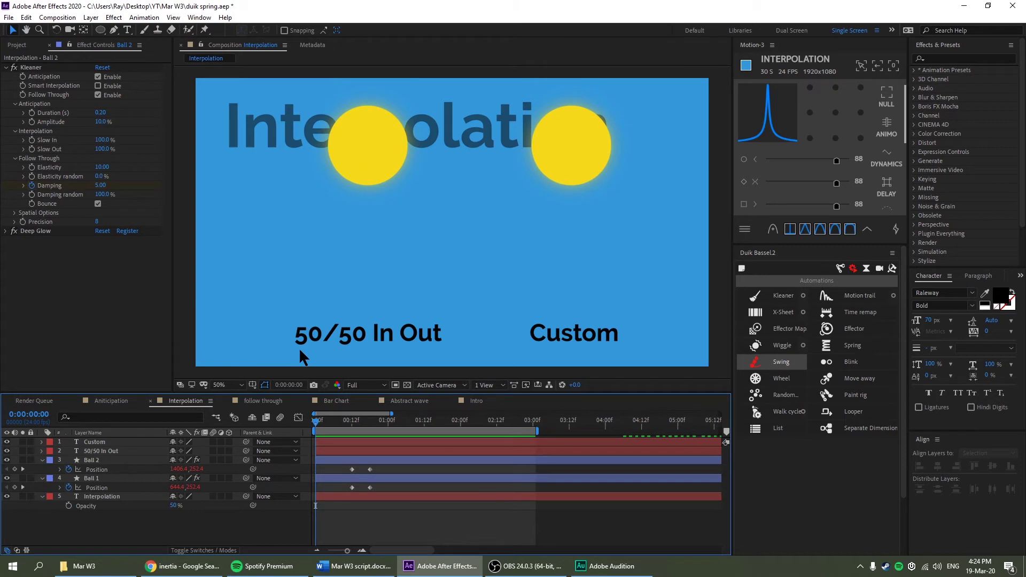
key("space")
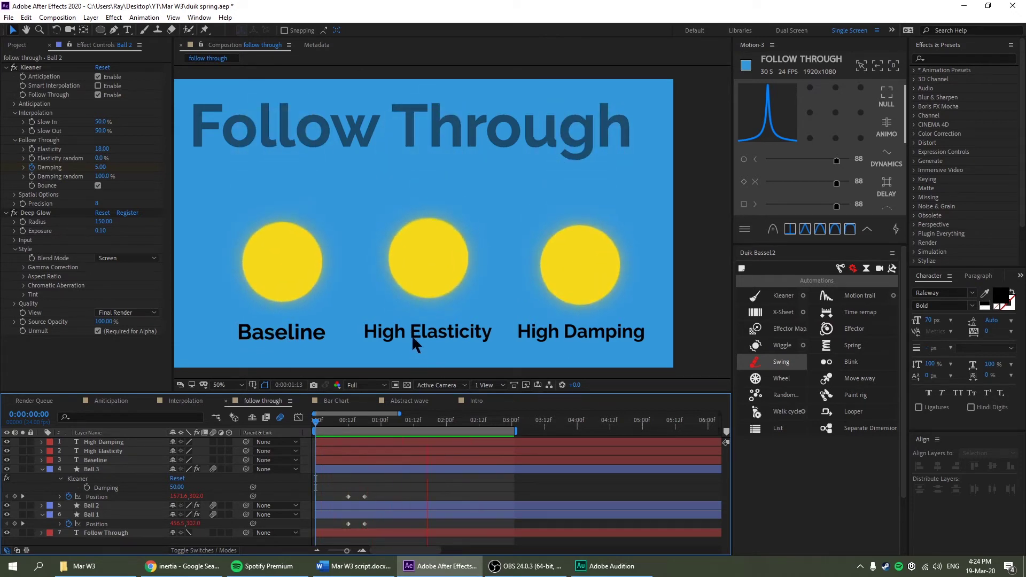
Collapse Deep Glow and tick Bounce in Ball 2's Kleaner Follow Through.
left_click(7, 212)
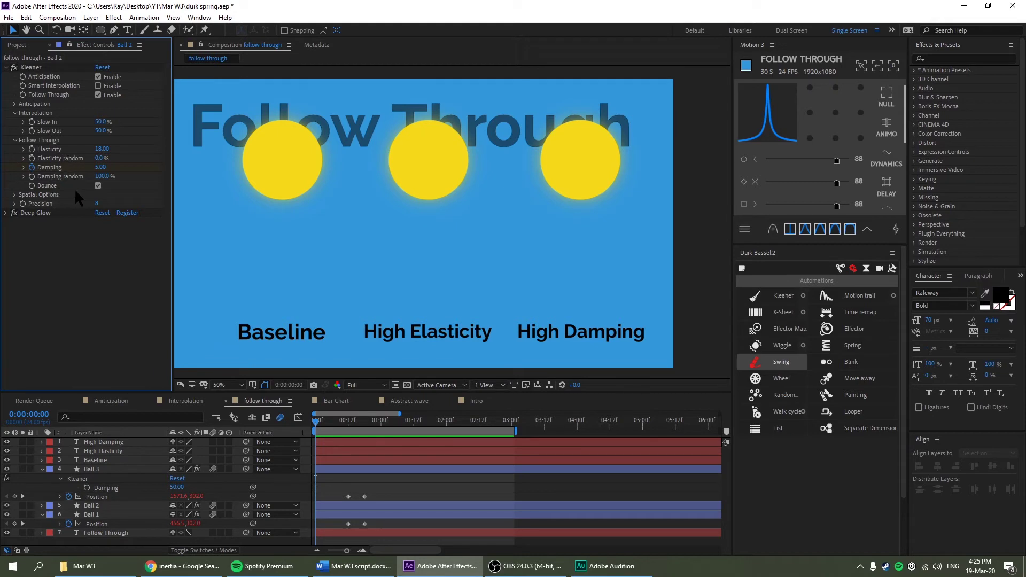
left_click(98, 185)
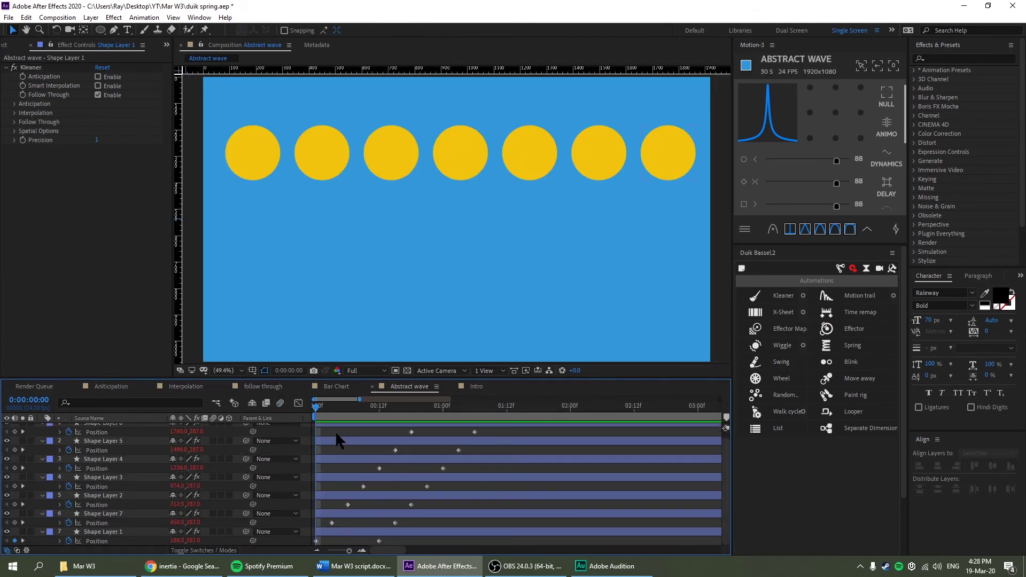
Preview the seven-ball wave, then solo Shape Layer 1 and play its single circle.
key("space")
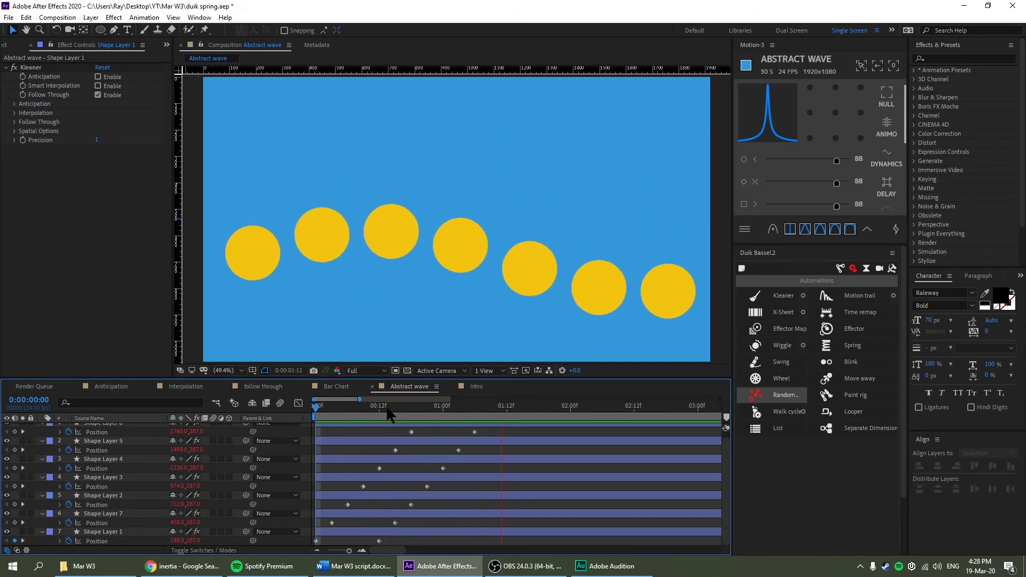
key("space")
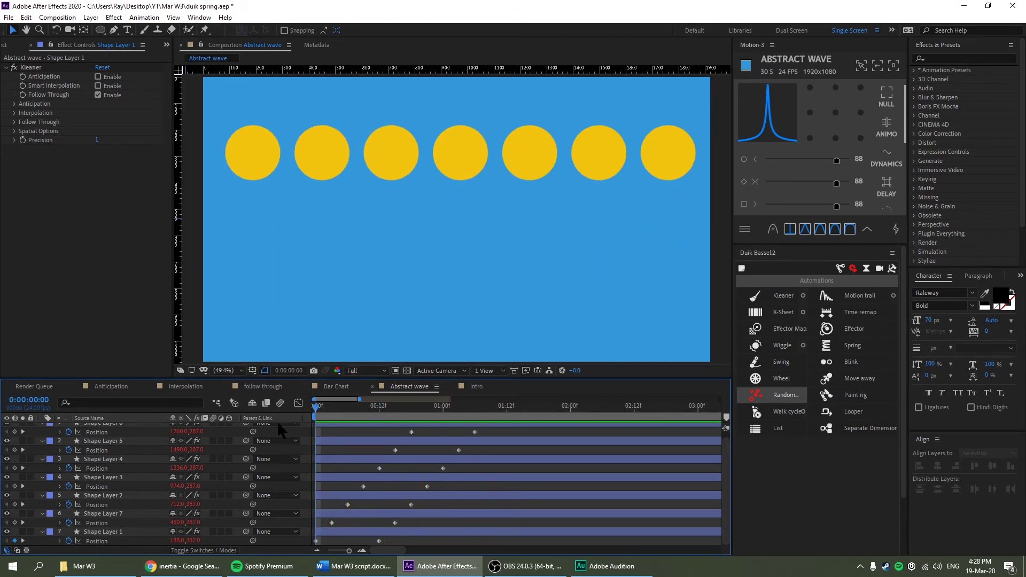
left_click(23, 532)
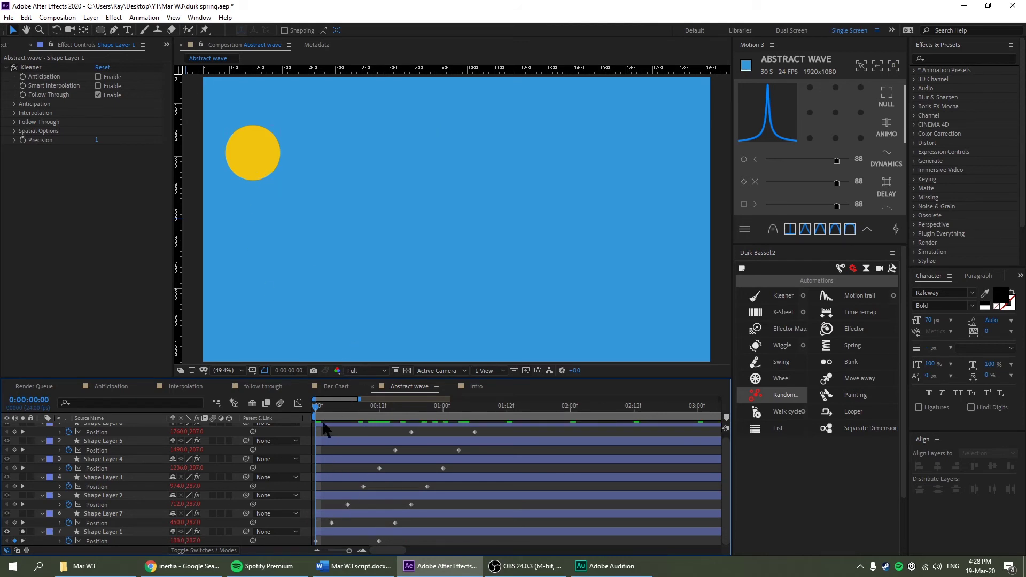
key("space")
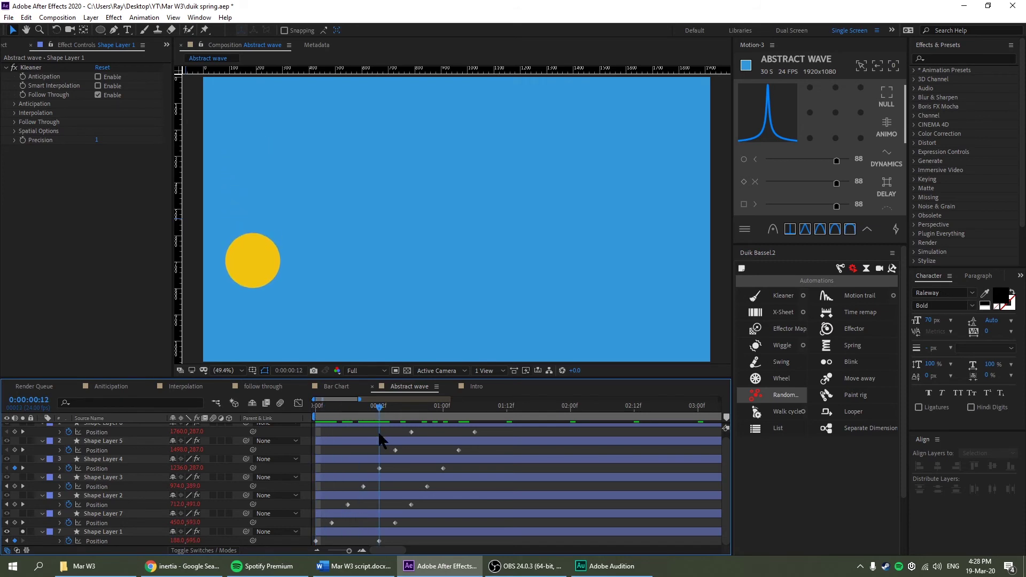
Select Shape Layer 1's Position keyframes and preview its bounce from the first frame.
left_click(70, 541)
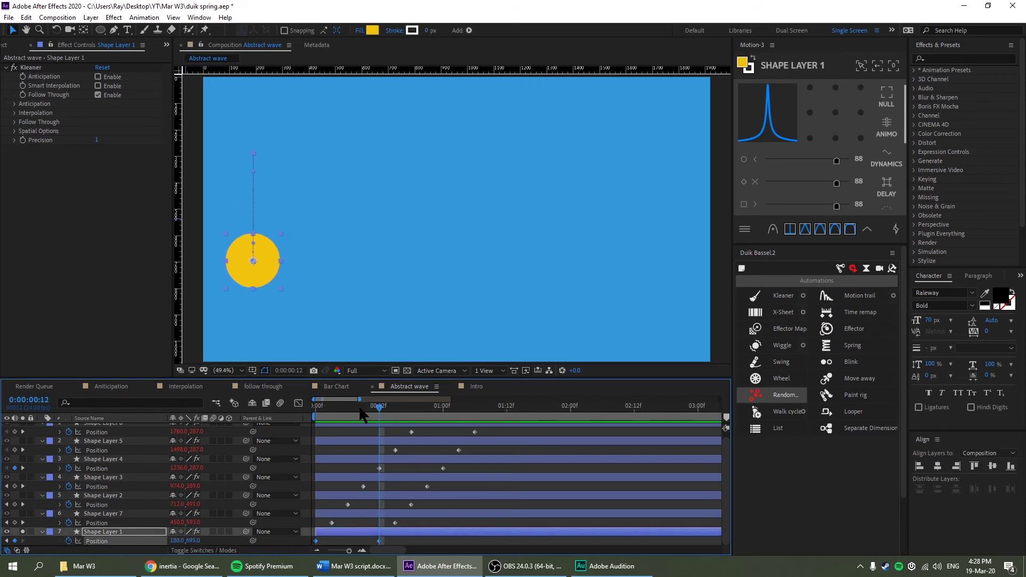
key("Home")
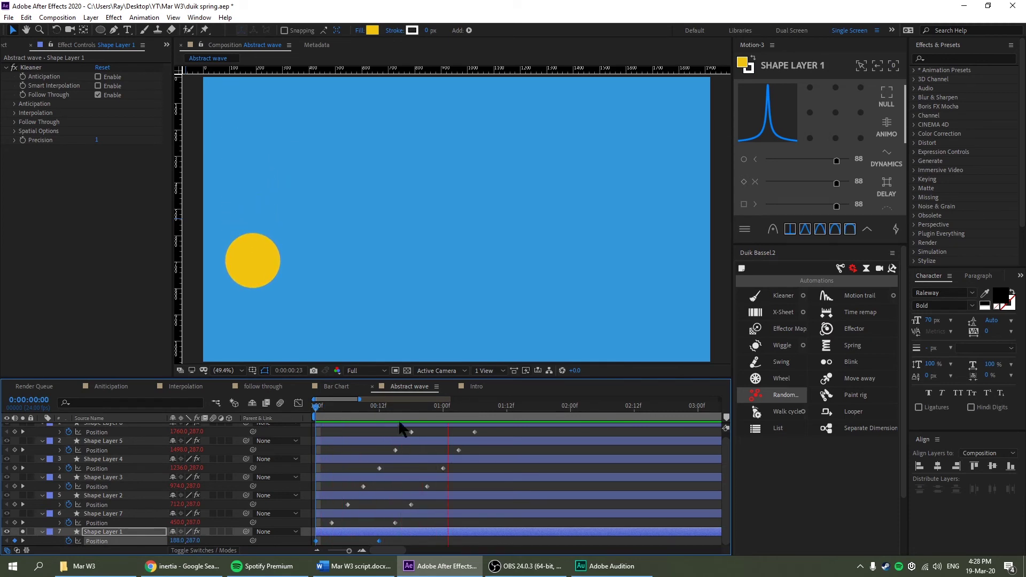
key("space")
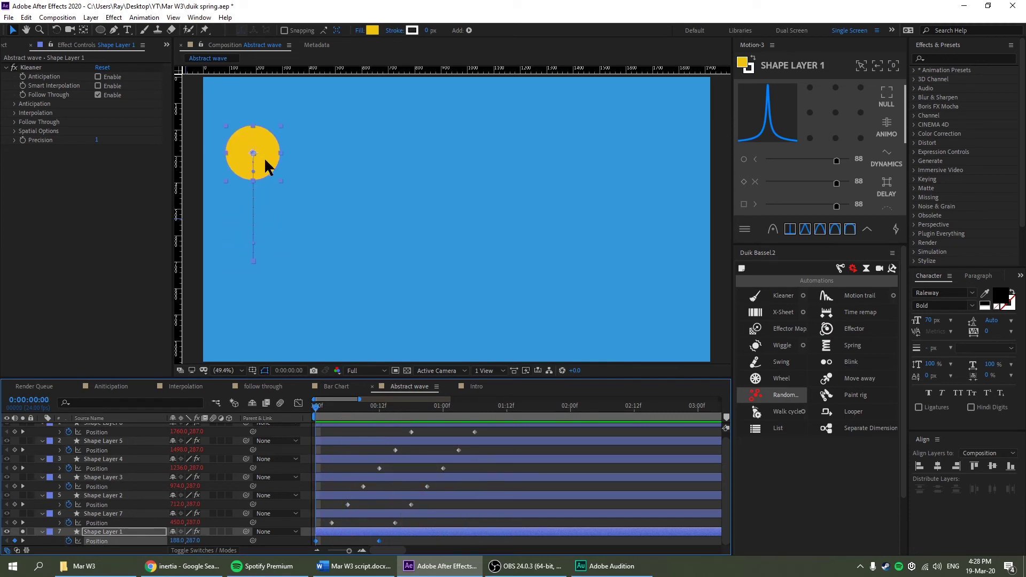
left_click_drag(363, 411, 321, 411)
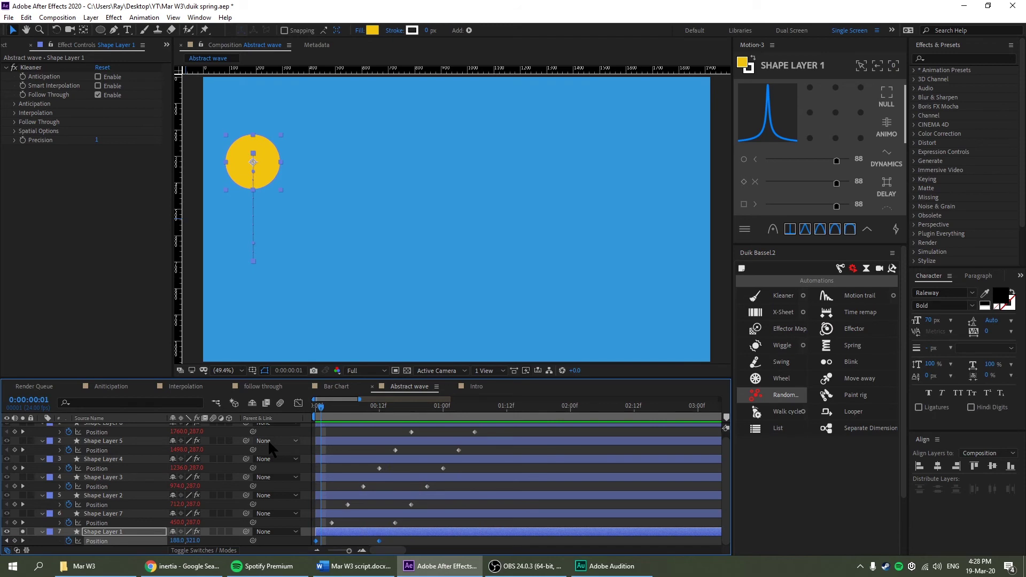
left_click(321, 437)
key("space")
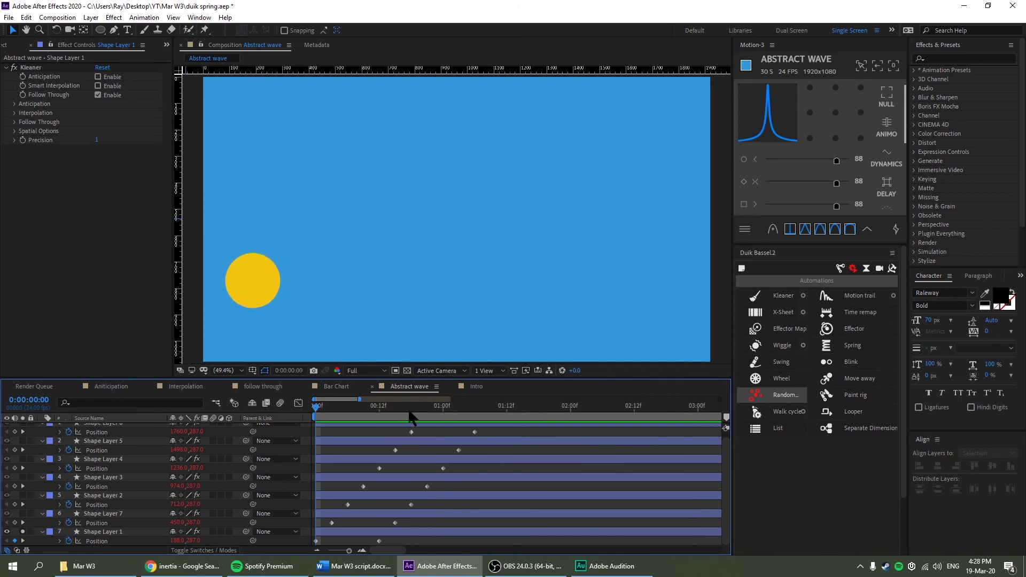
key("space")
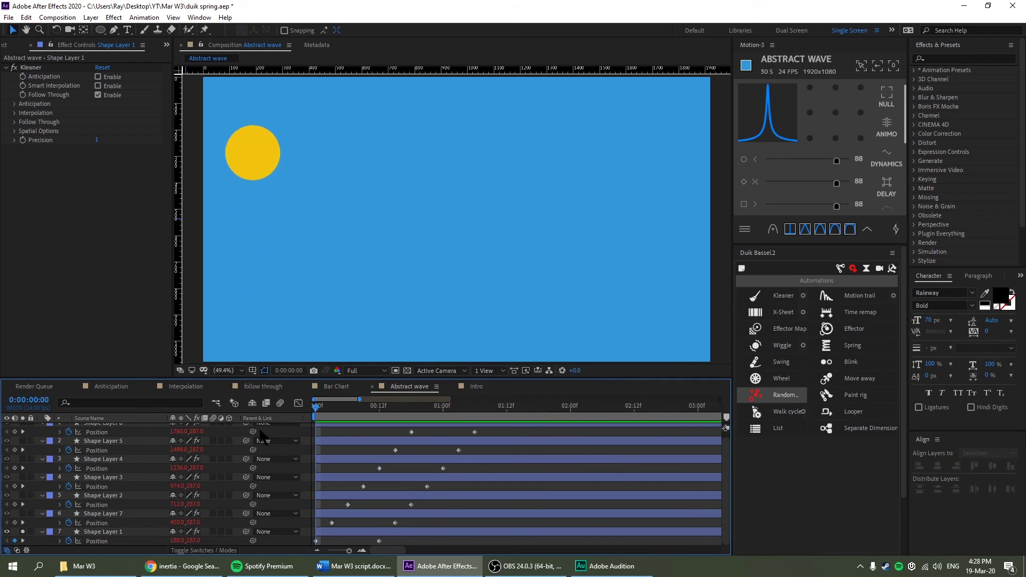
Un-solo Shape Layer 1 and preview the full seven-circle wave.
left_click(22, 531)
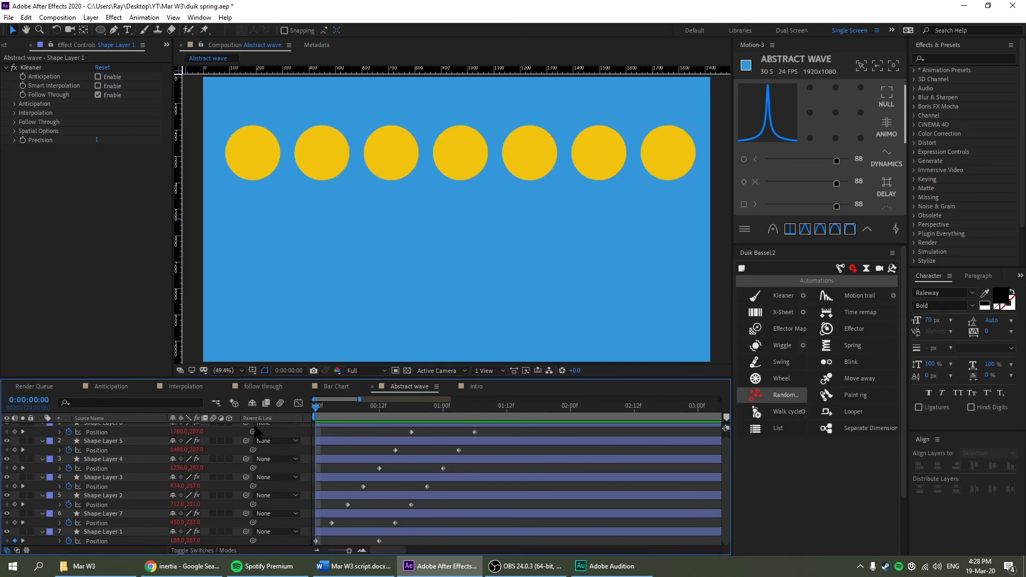
key("space")
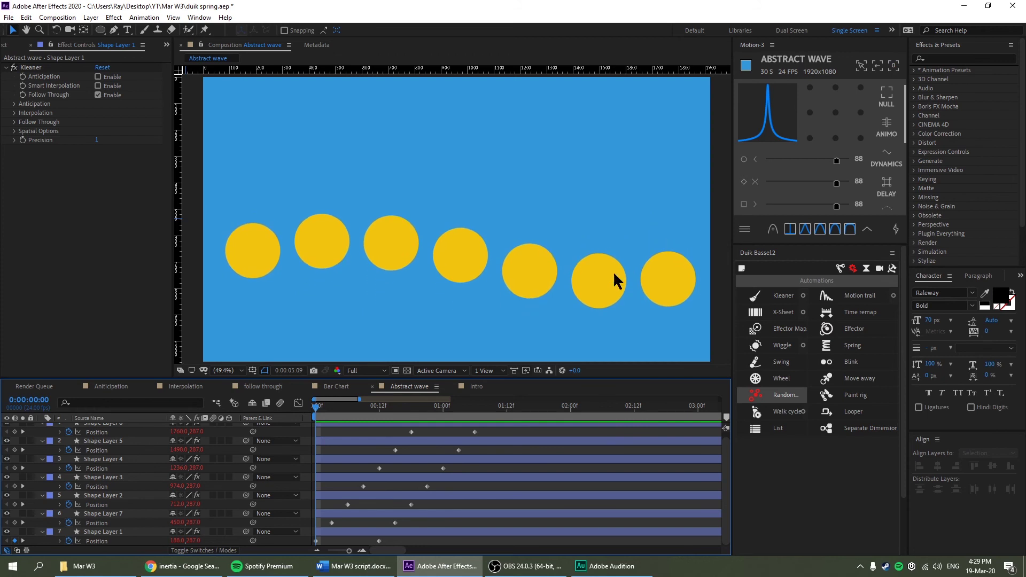
key("space")
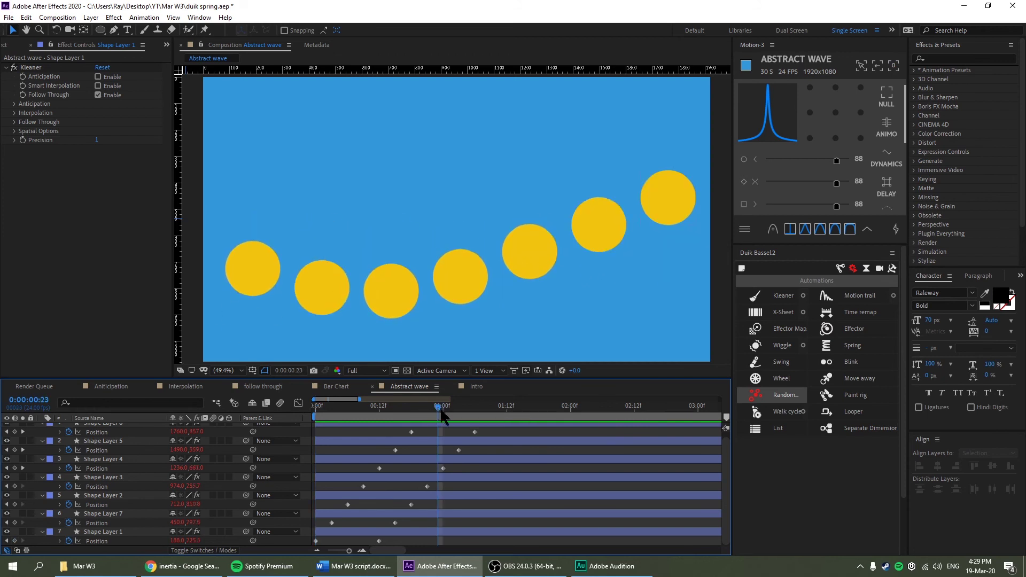
Compress all seven layers' Position keyframes toward the start and preview the quicker wave.
left_click_drag(485, 428, 296, 555)
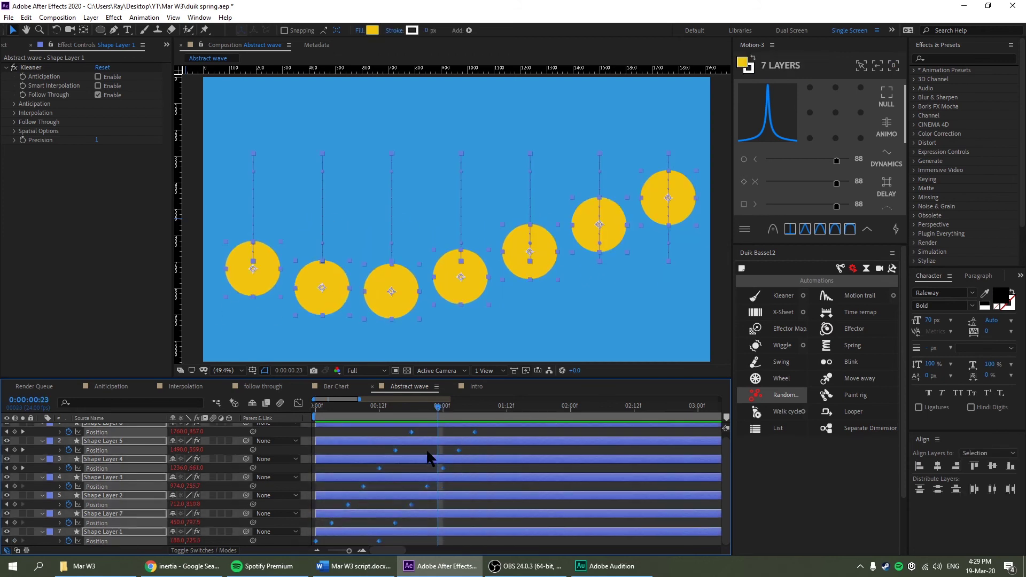
left_click_drag(475, 433, 401, 445)
left_click(318, 413)
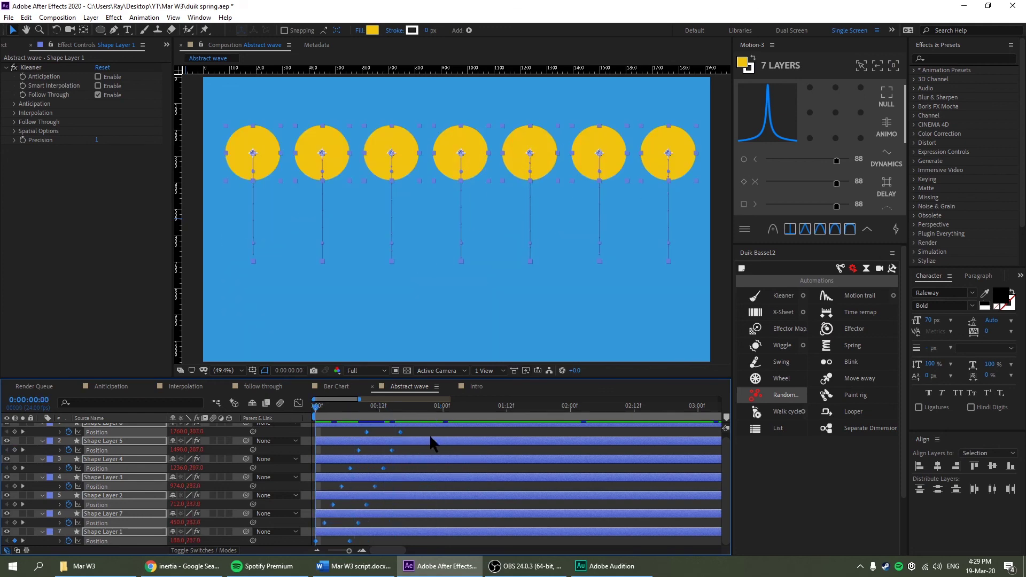
key("space")
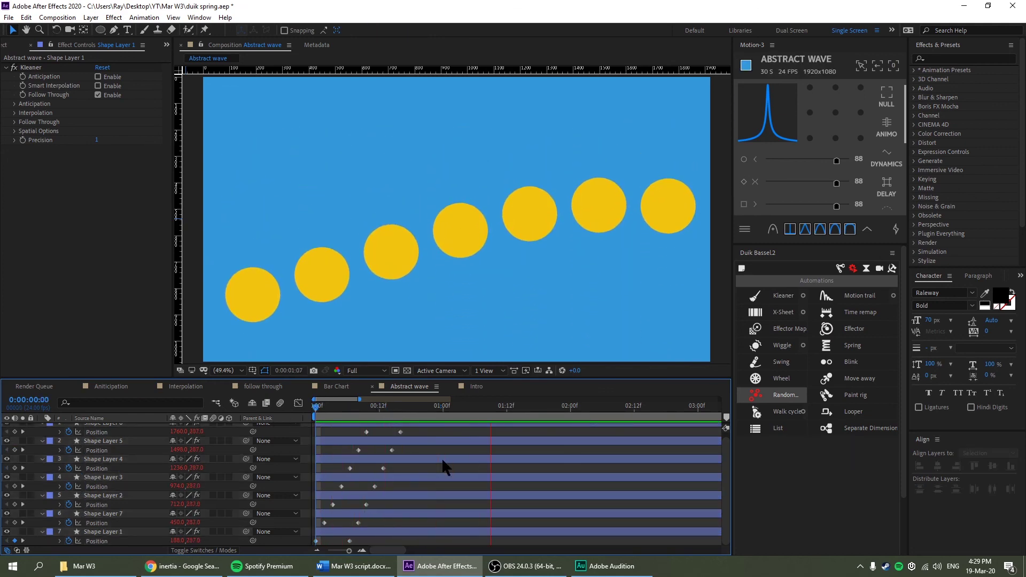